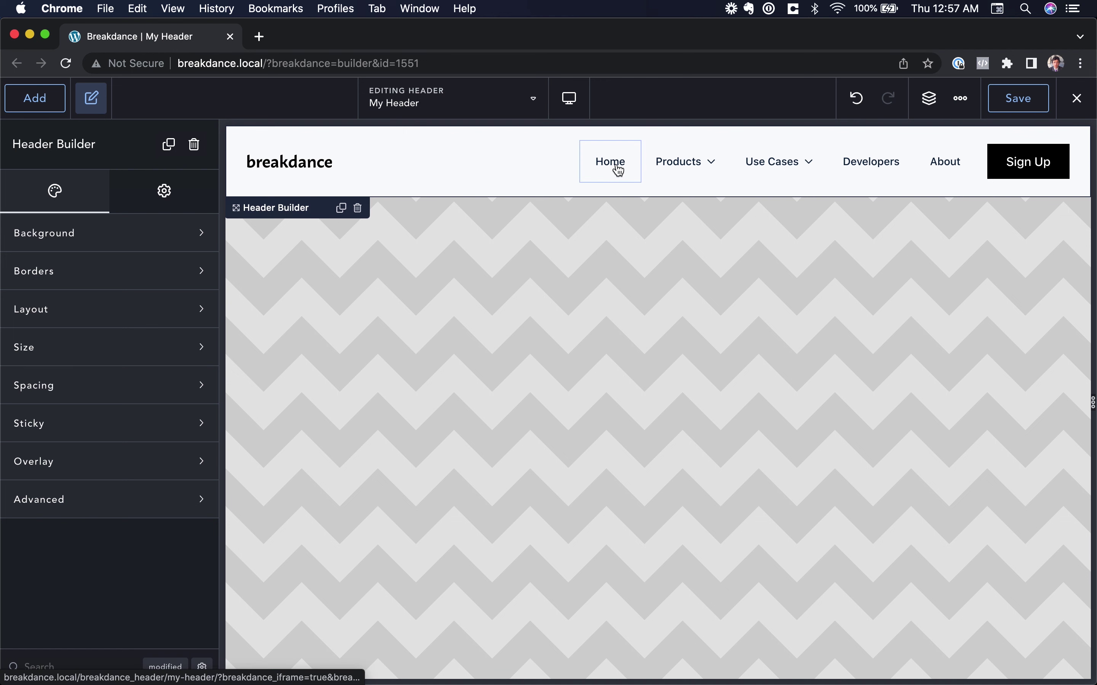
- Select the Menu Builder element in the header and open the typography settings for its desktop menu links
click(942, 99)
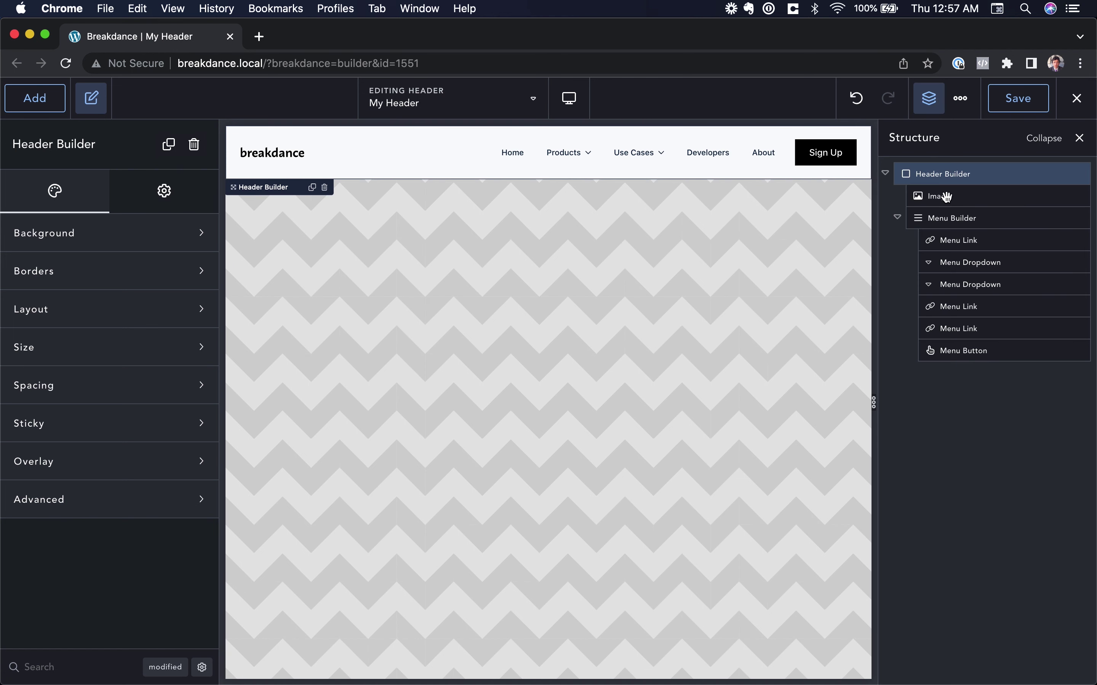
click(956, 218)
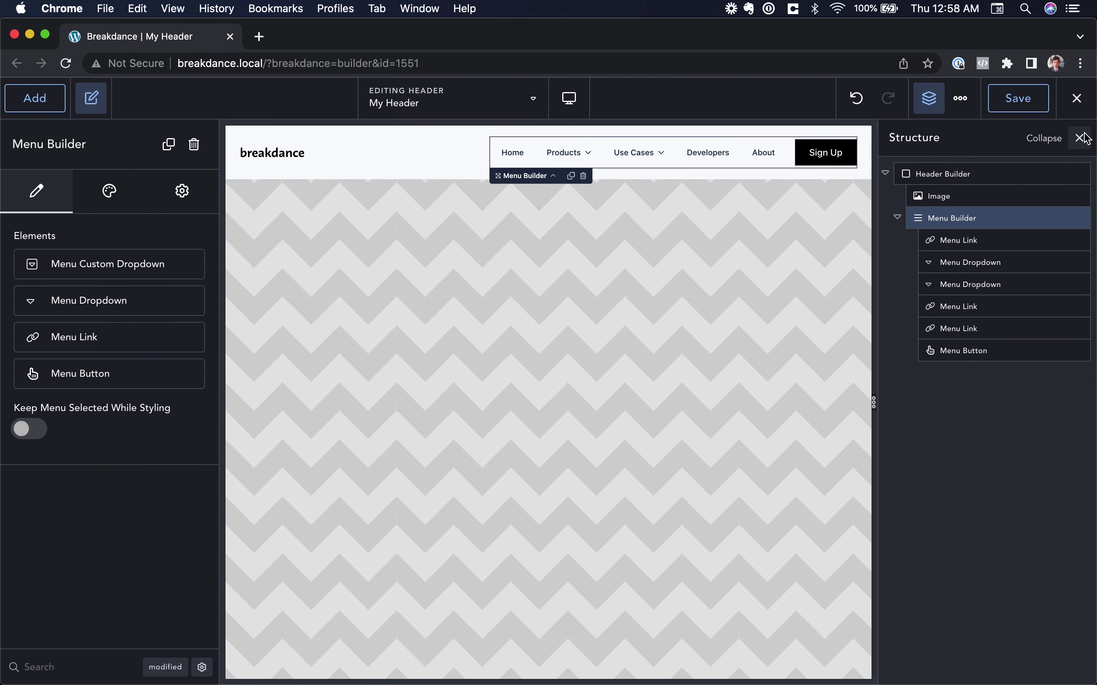
click(1084, 138)
click(117, 196)
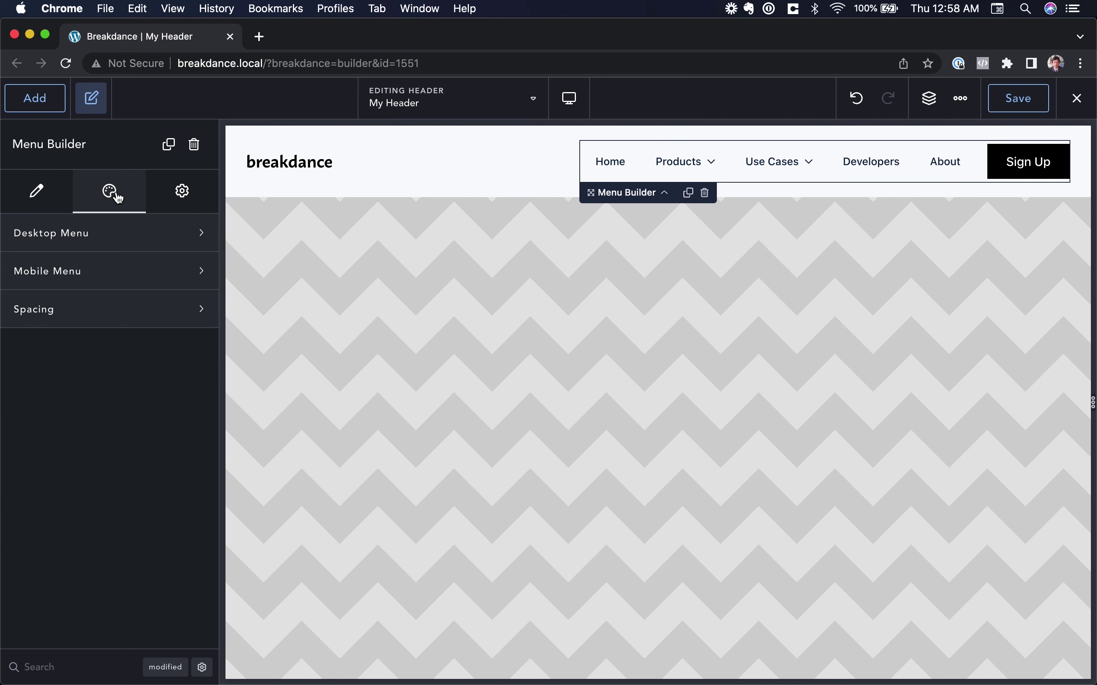
click(62, 240)
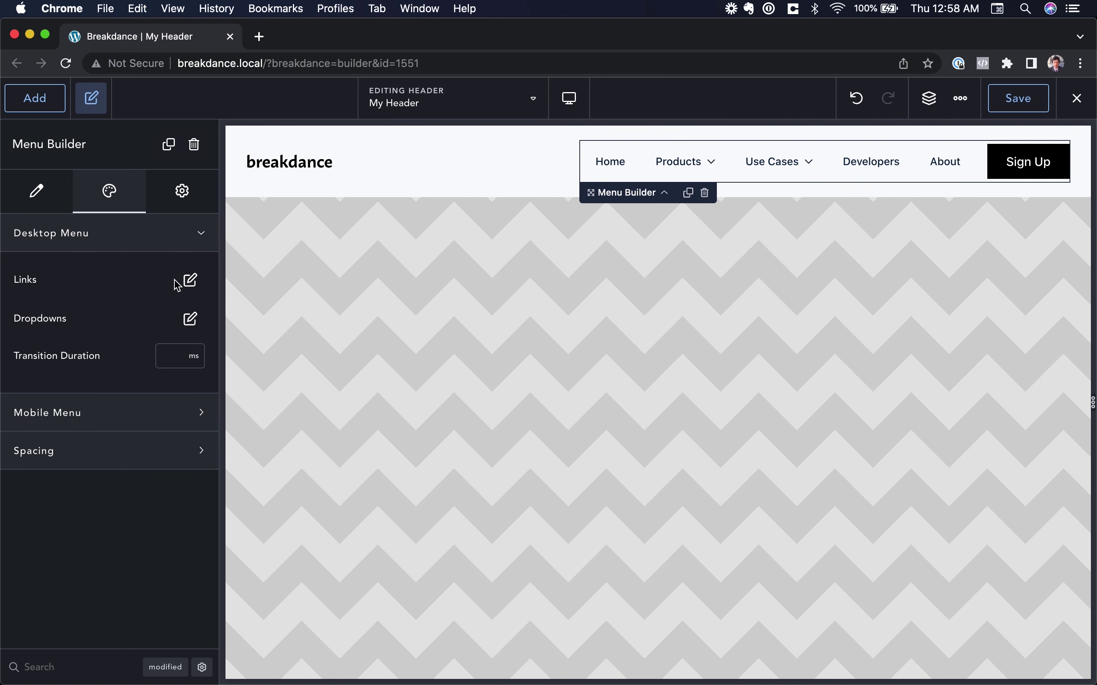
click(194, 284)
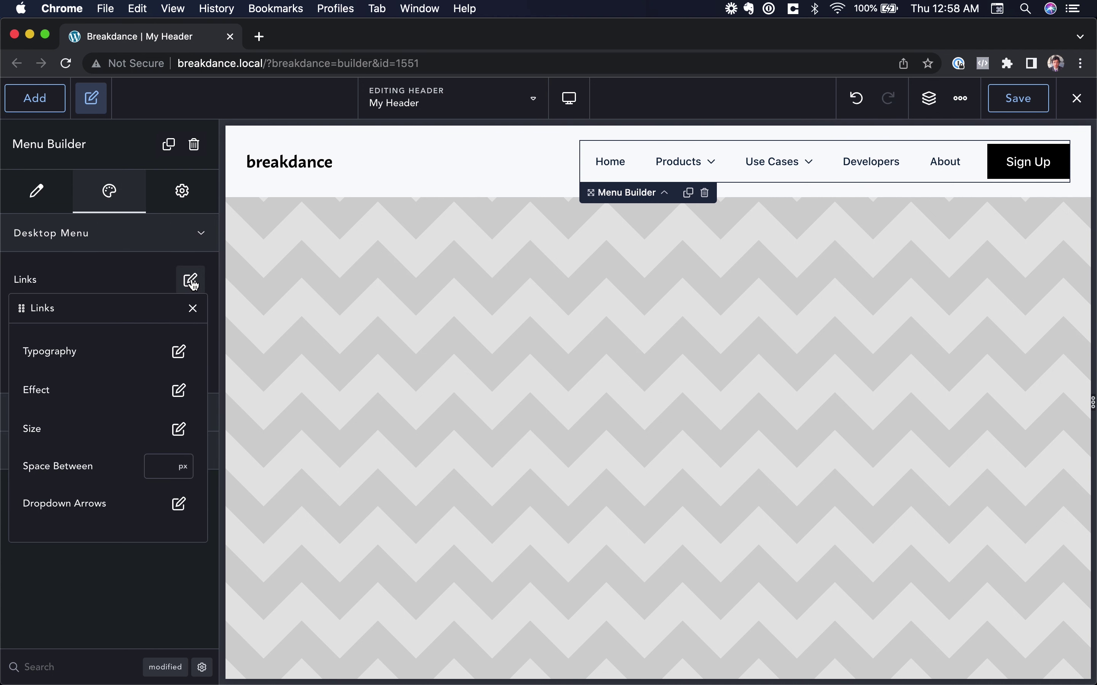
click(177, 353)
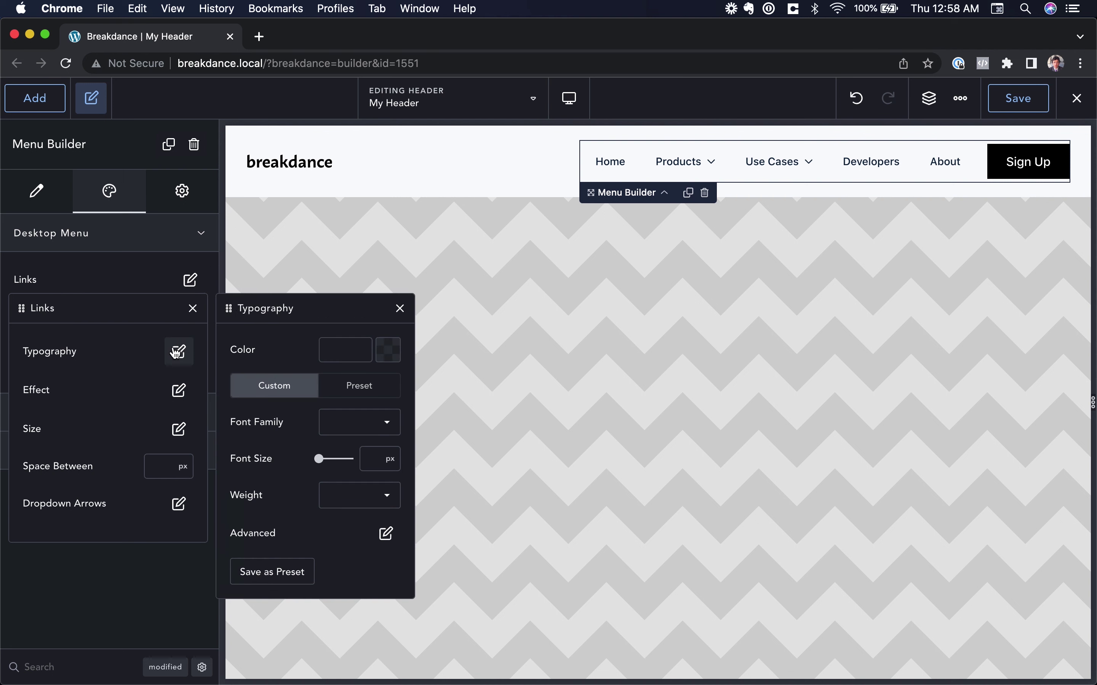
- Try purple #5E16FF text at 41 px in the ABeeZee font for the desktop menu links
click(388, 349)
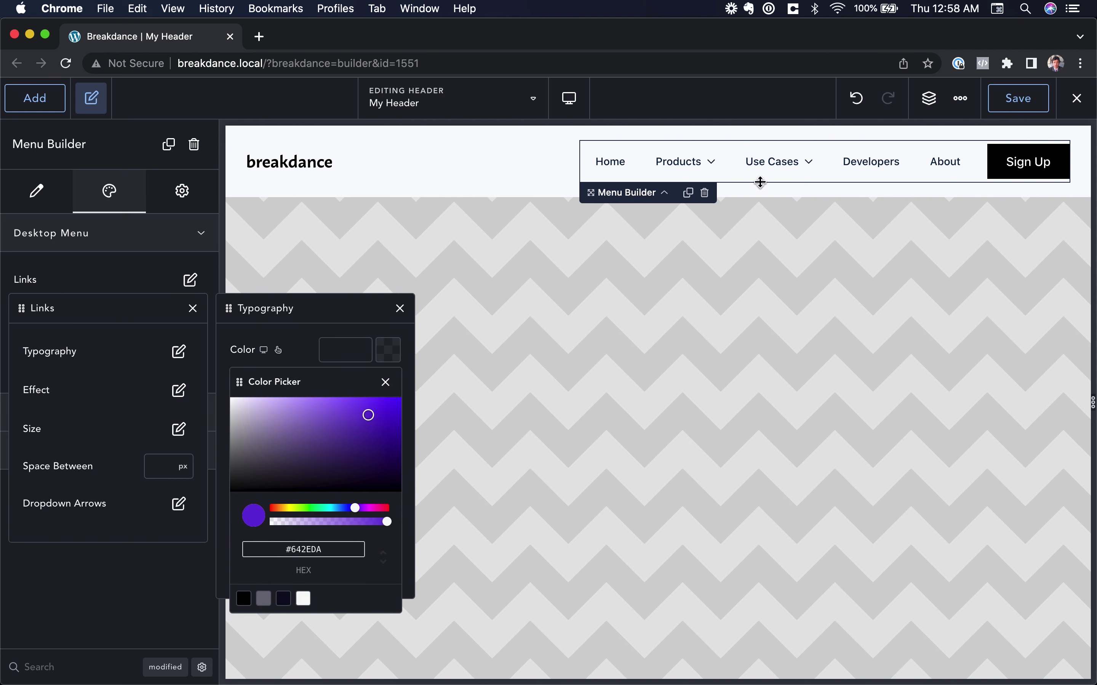
mouse_move(370, 410)
mouse_down()
mouse_move(372, 425)
mouse_move(389, 389)
mouse_up()
click(387, 383)
drag(320, 461, 325, 457)
click(347, 426)
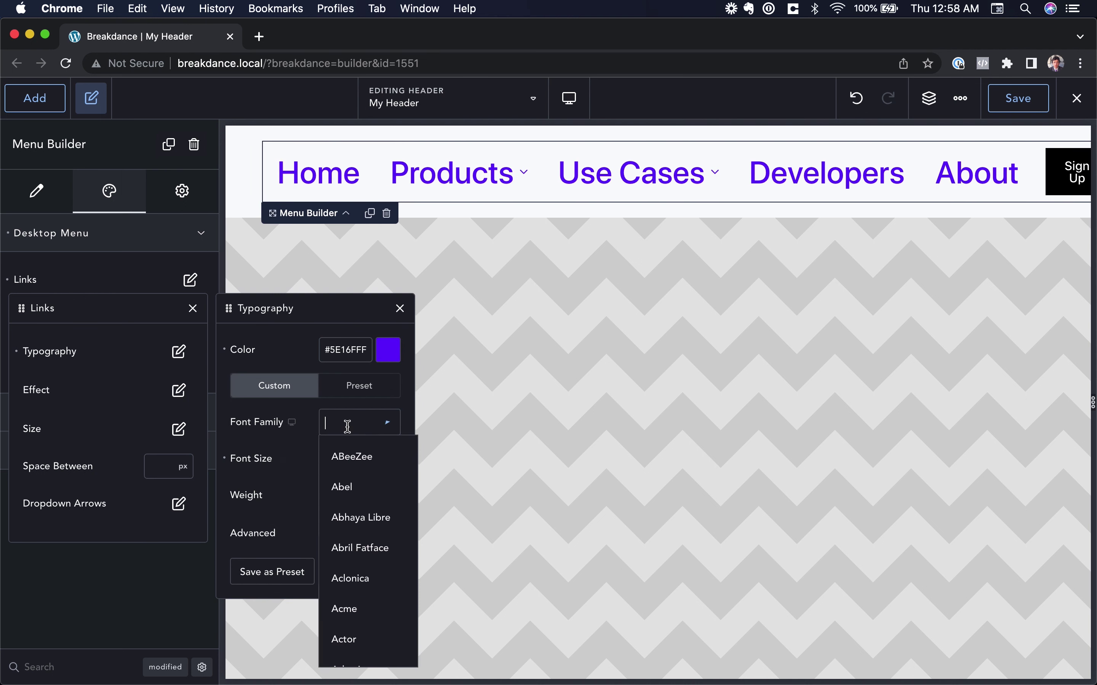
click(352, 451)
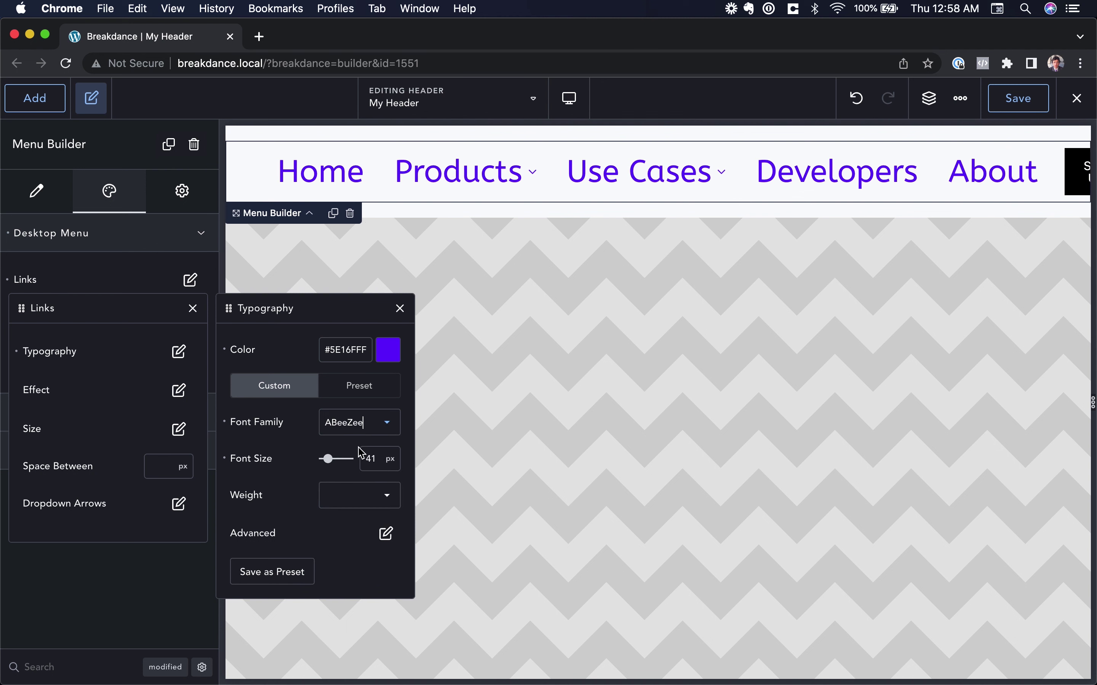
- Set the menu links' font family to Source Sans Pro and the font size to 17 px
click(350, 423)
text(source)
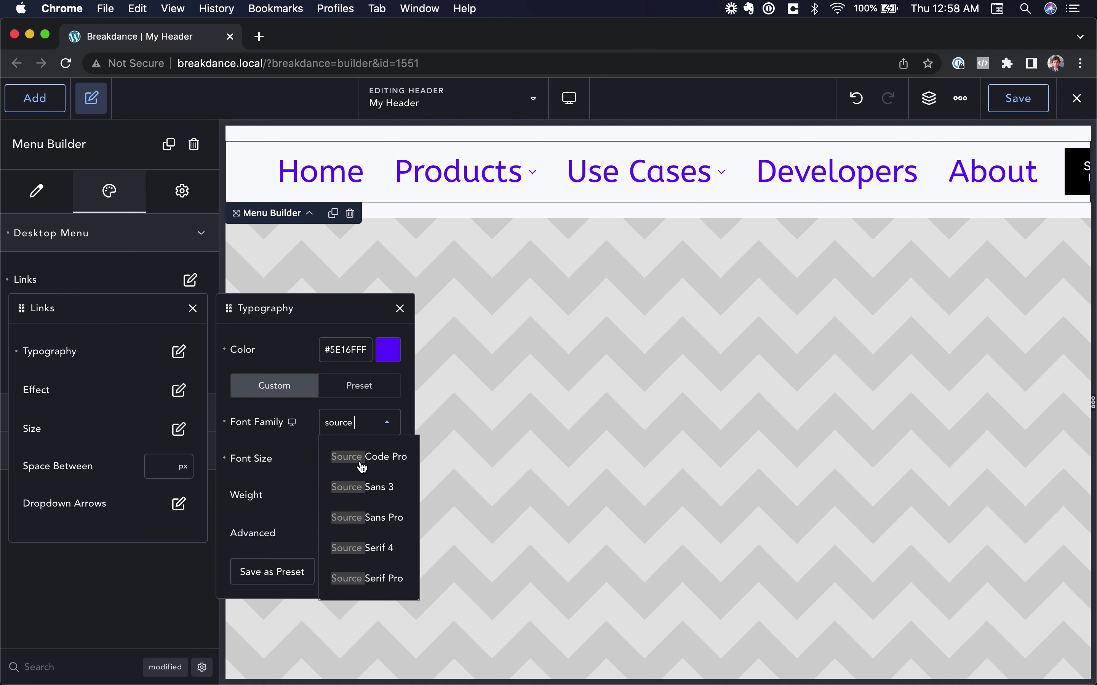
click(379, 519)
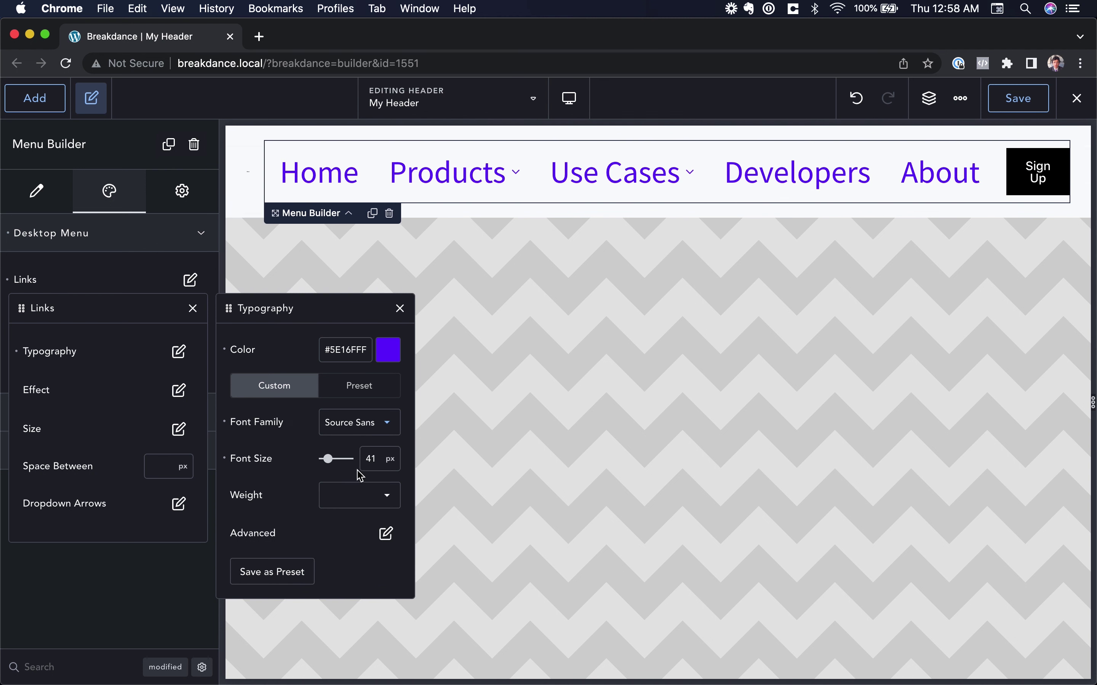
text(17)
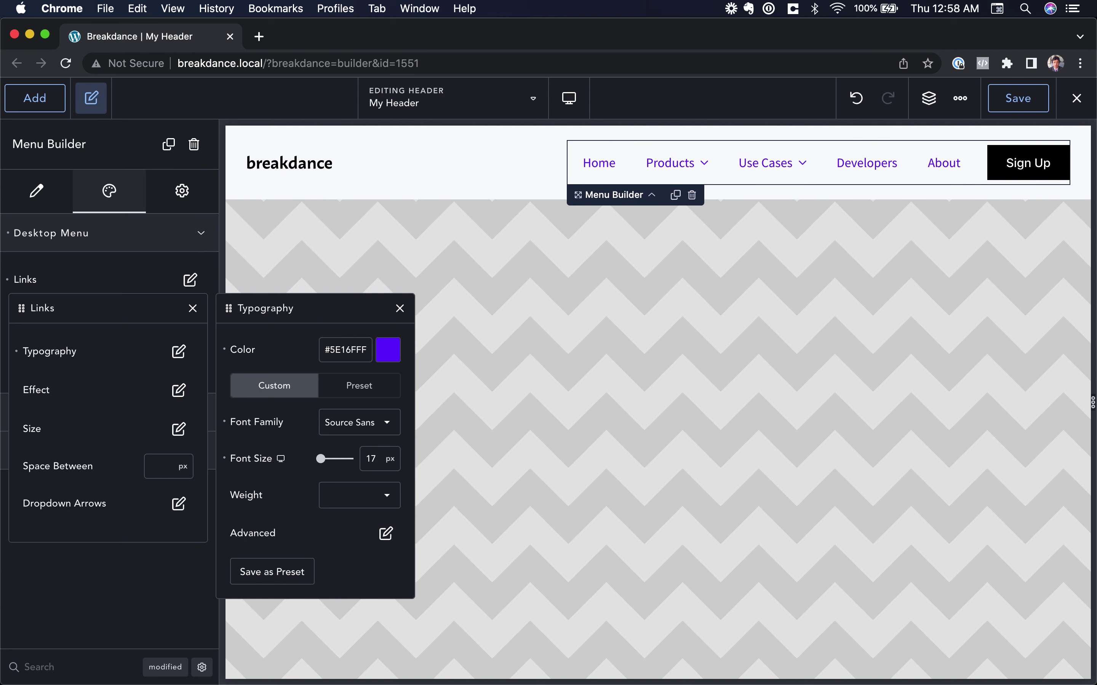
- Set the menu links' text color to the black Brand swatch and the font weight to 600
click(388, 351)
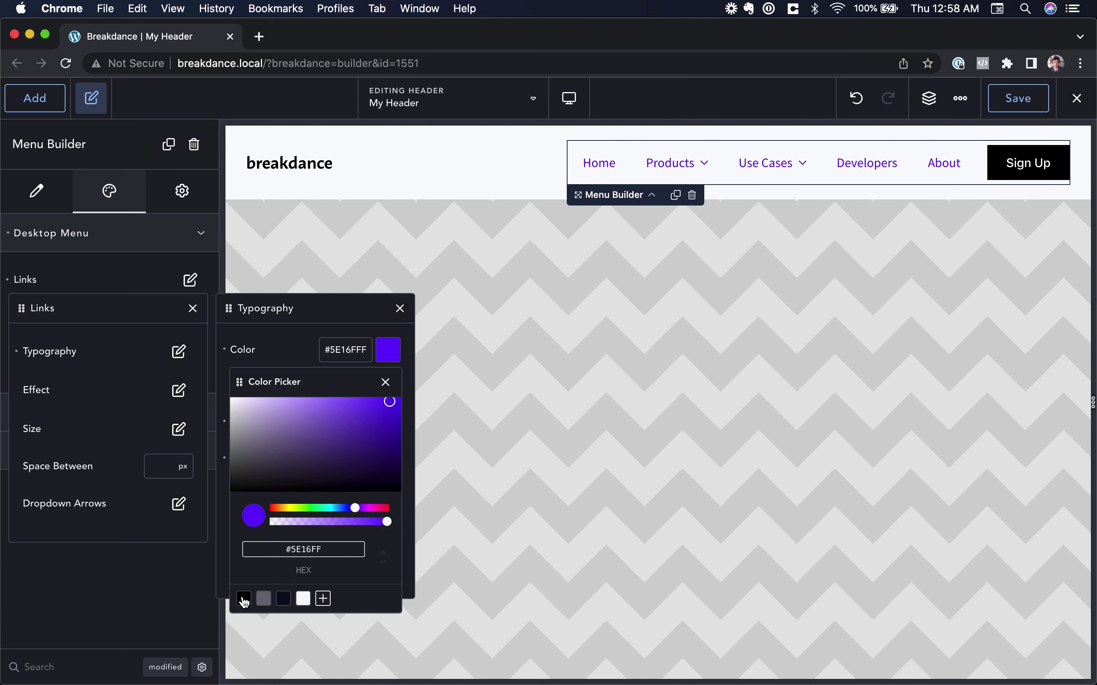
click(244, 599)
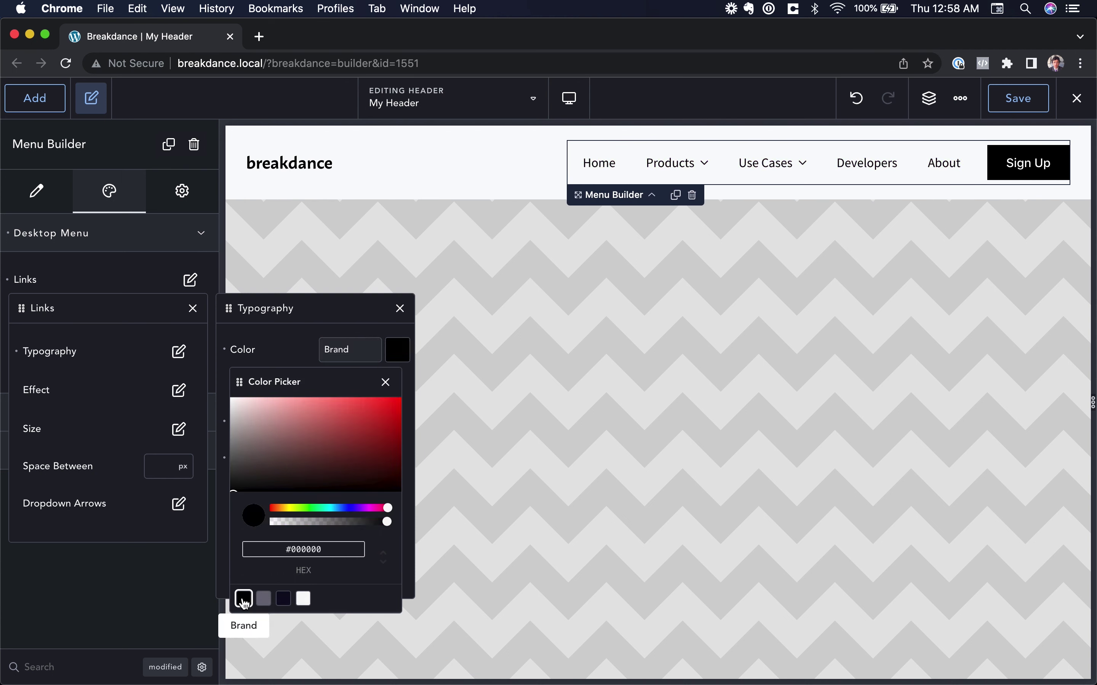
click(386, 382)
click(360, 497)
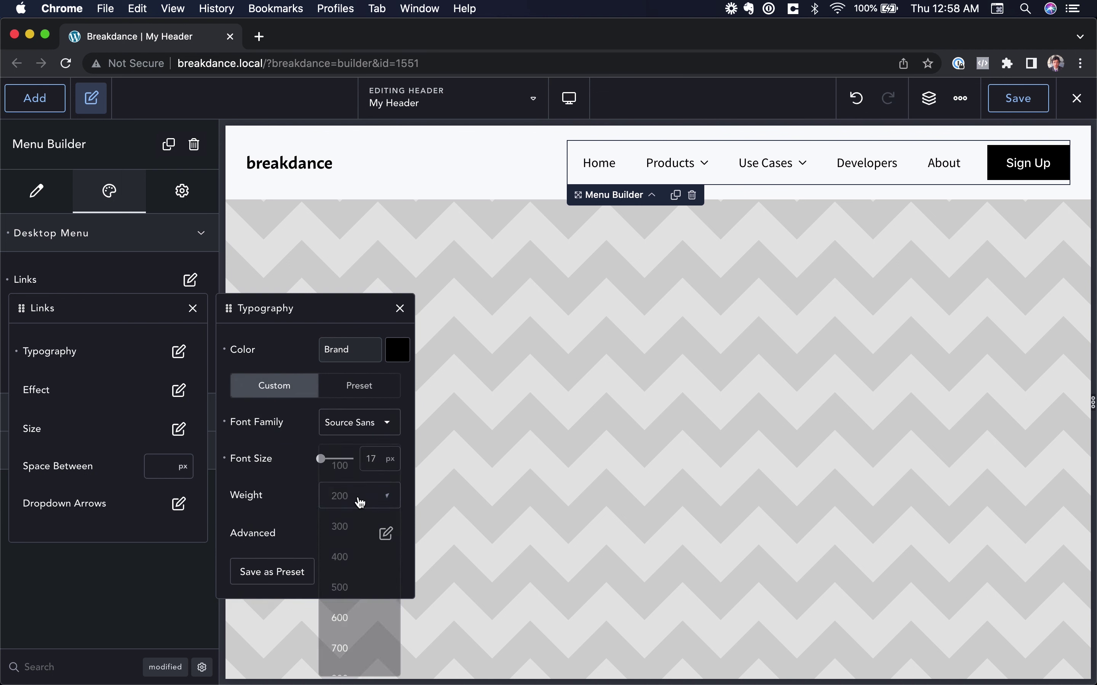
click(352, 617)
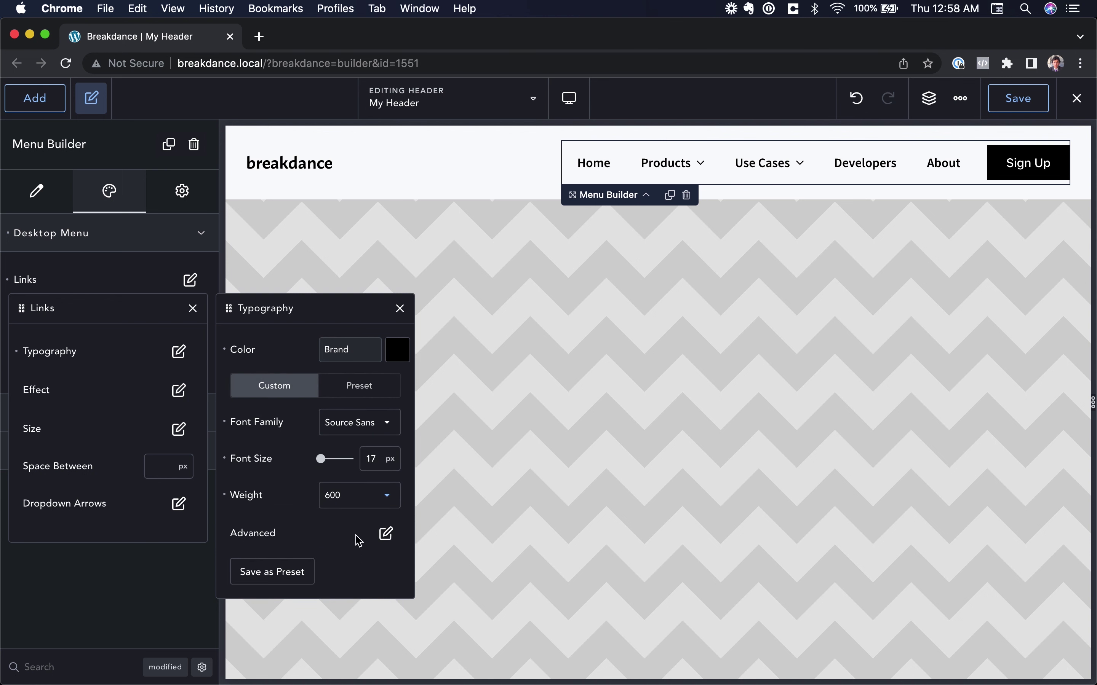
click(400, 309)
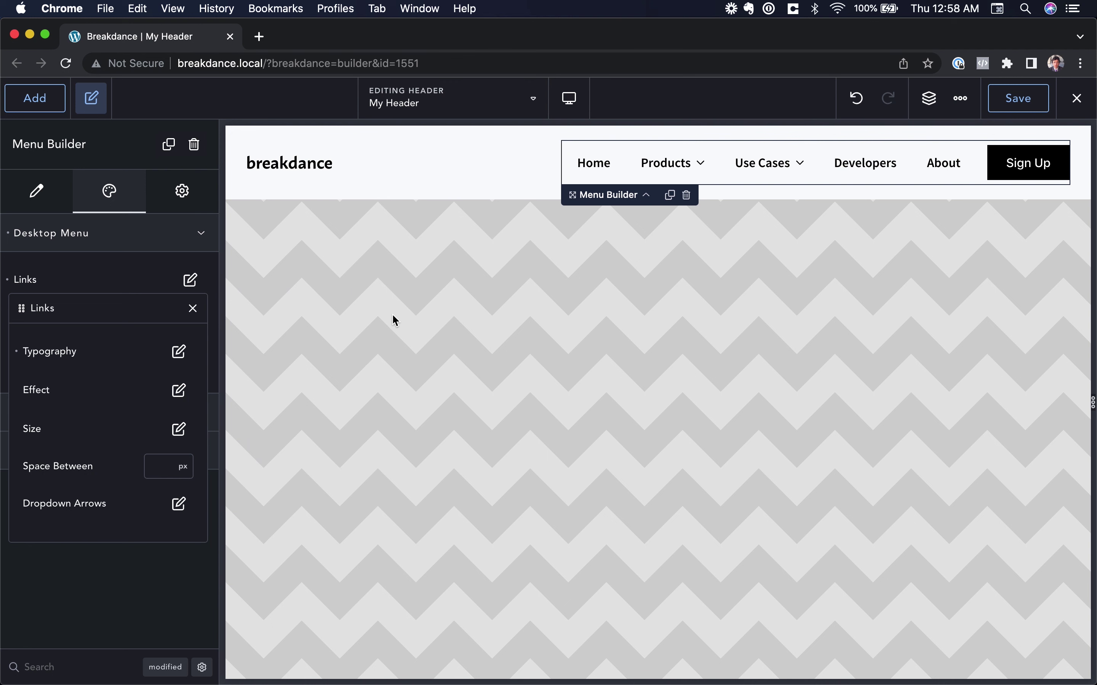
- Try the Underline and Overline effect types on the desktop menu links
click(179, 390)
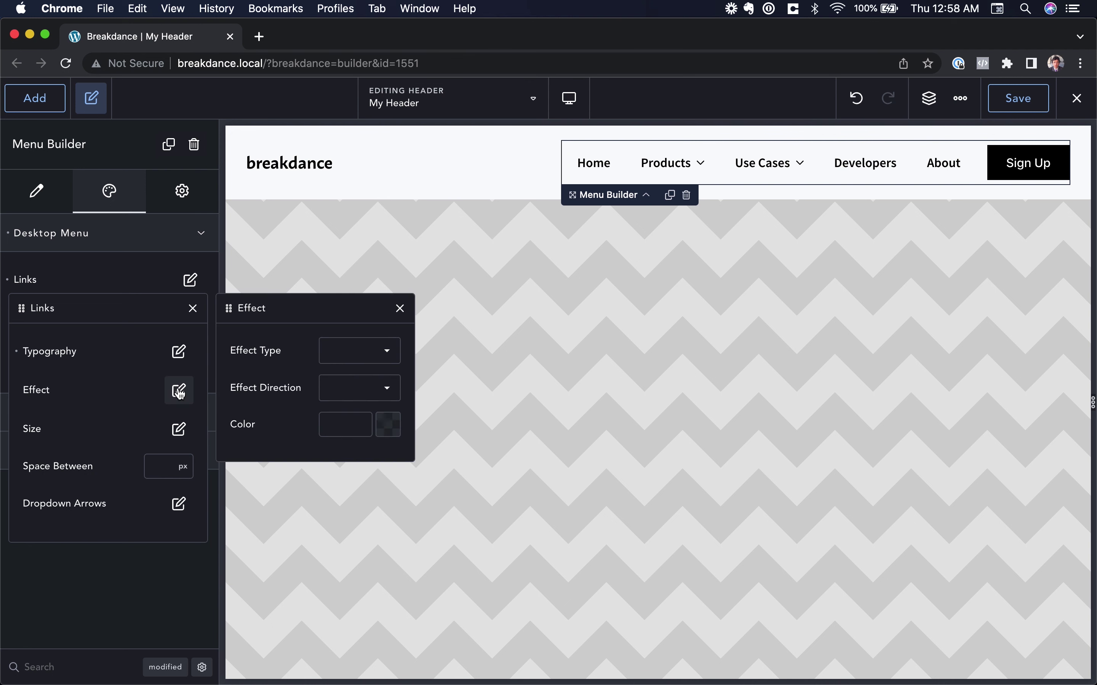
click(332, 359)
click(352, 363)
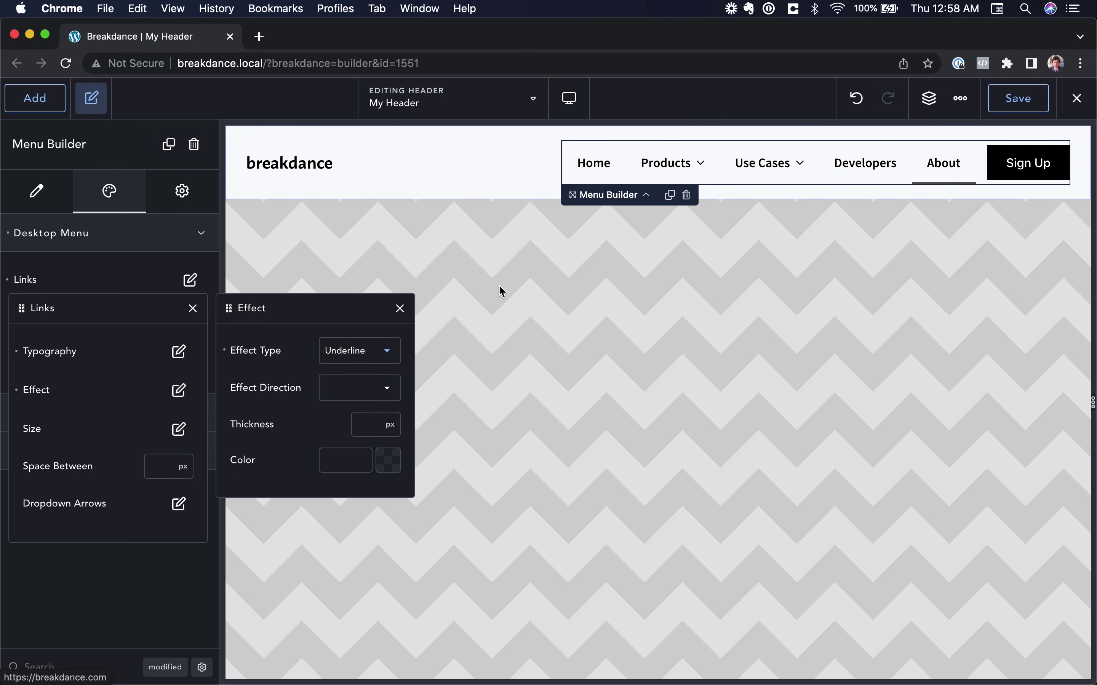
click(355, 351)
click(356, 390)
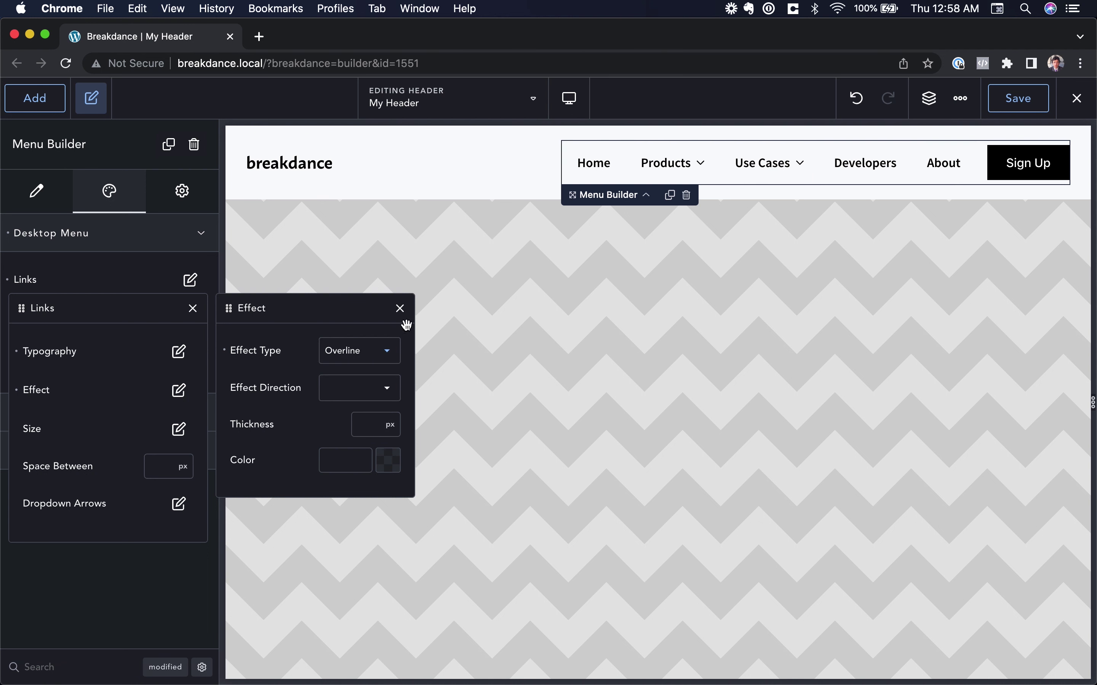
- Try a Background effect in light gray #E4E4E4 on the menu links
click(363, 352)
click(362, 418)
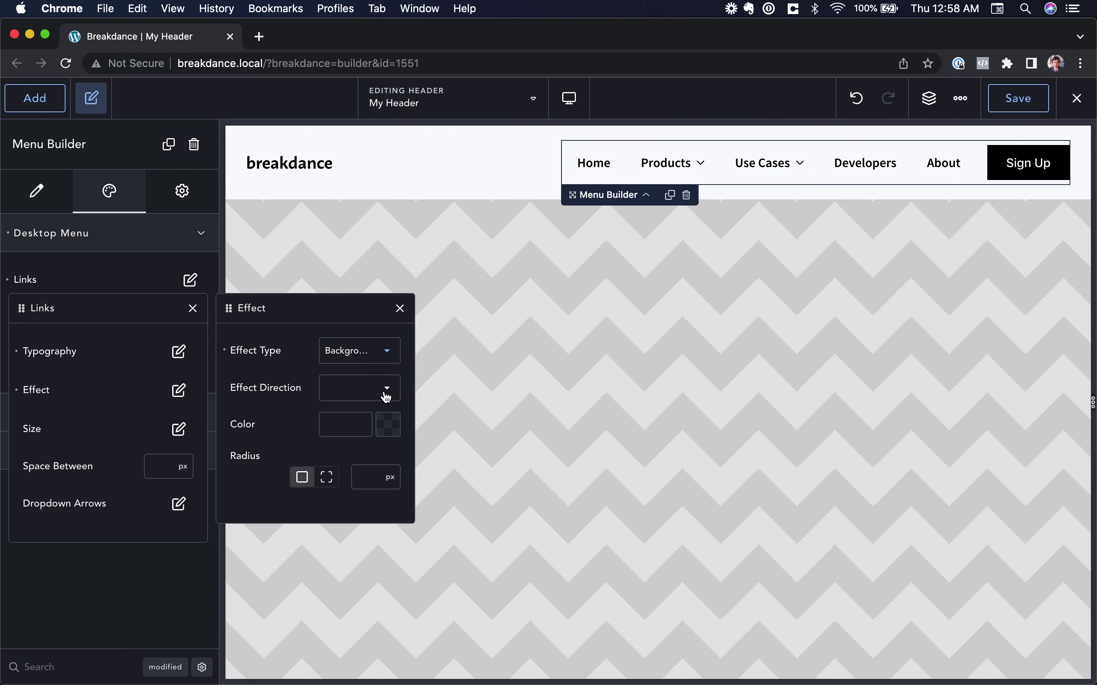
click(388, 431)
drag(244, 469, 210, 475)
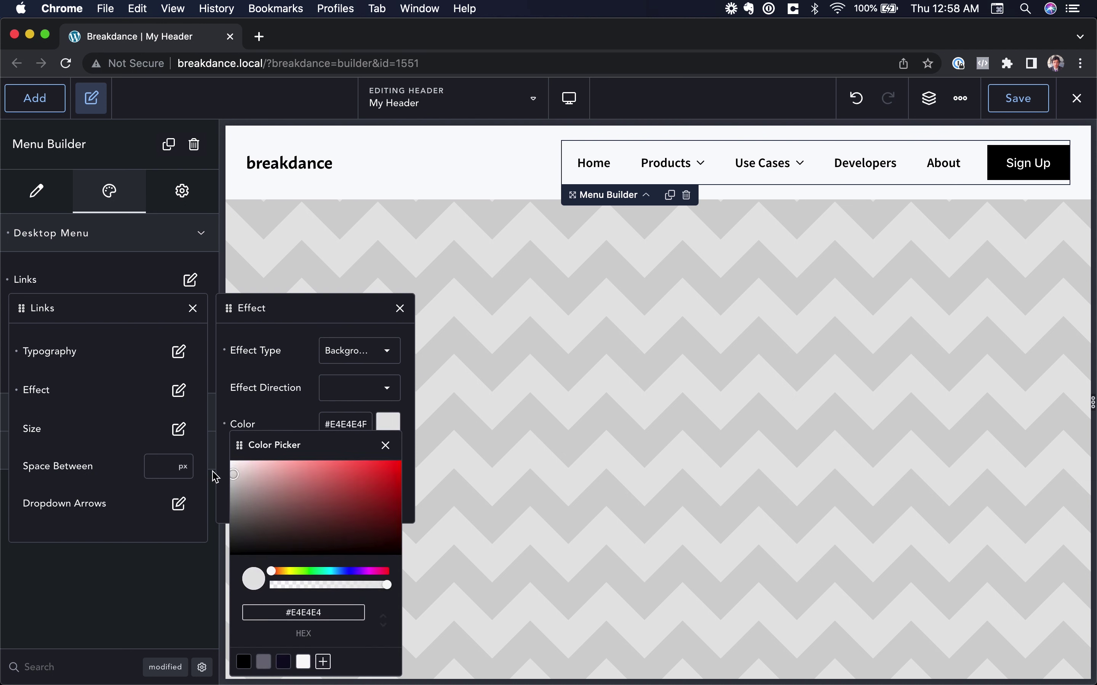
click(386, 445)
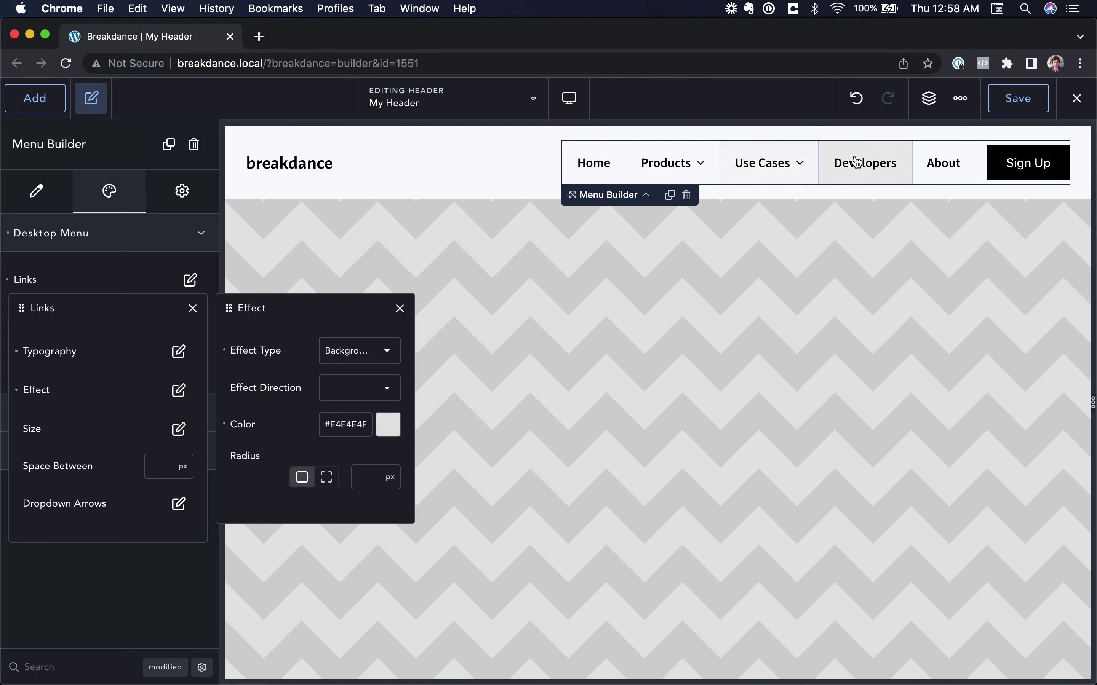
- Set the menu links' effect type to Underline with the effect direction Left
click(356, 351)
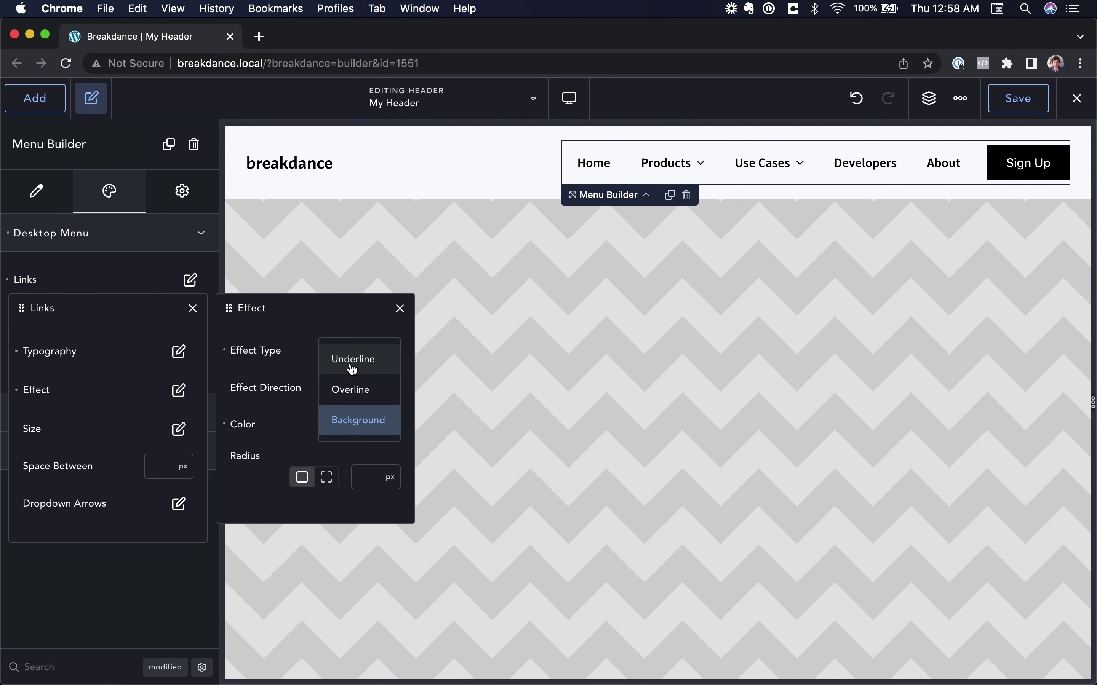
click(367, 360)
click(360, 393)
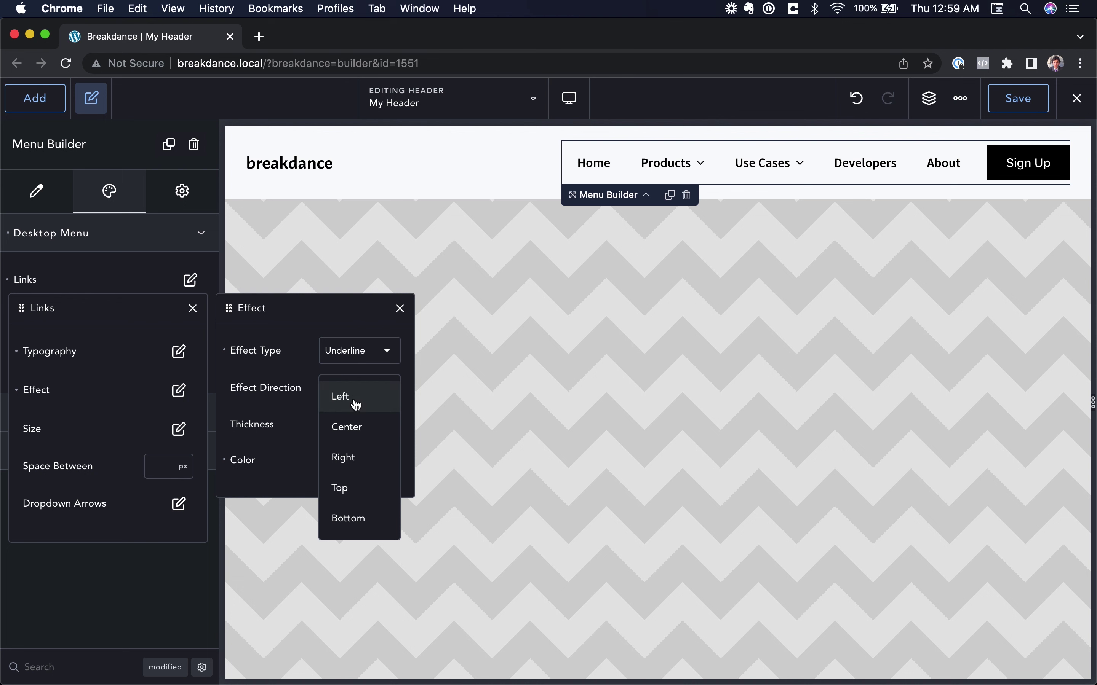
click(356, 404)
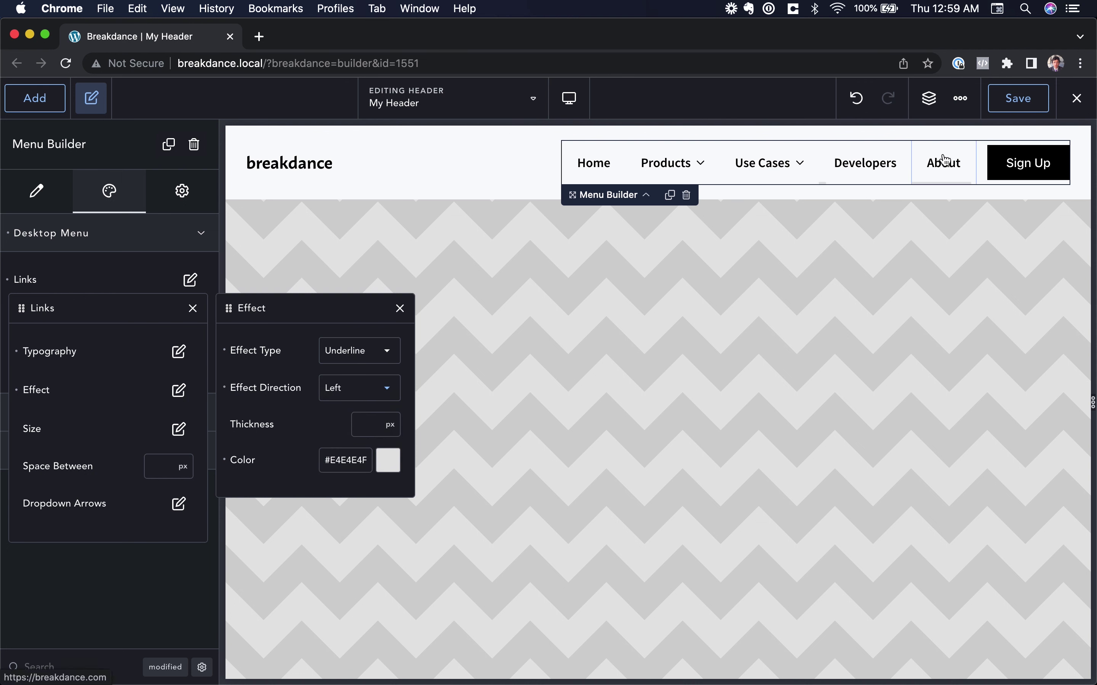
- Set the link effect's color to custom black #000000
click(391, 460)
drag(328, 535, 196, 576)
click(396, 430)
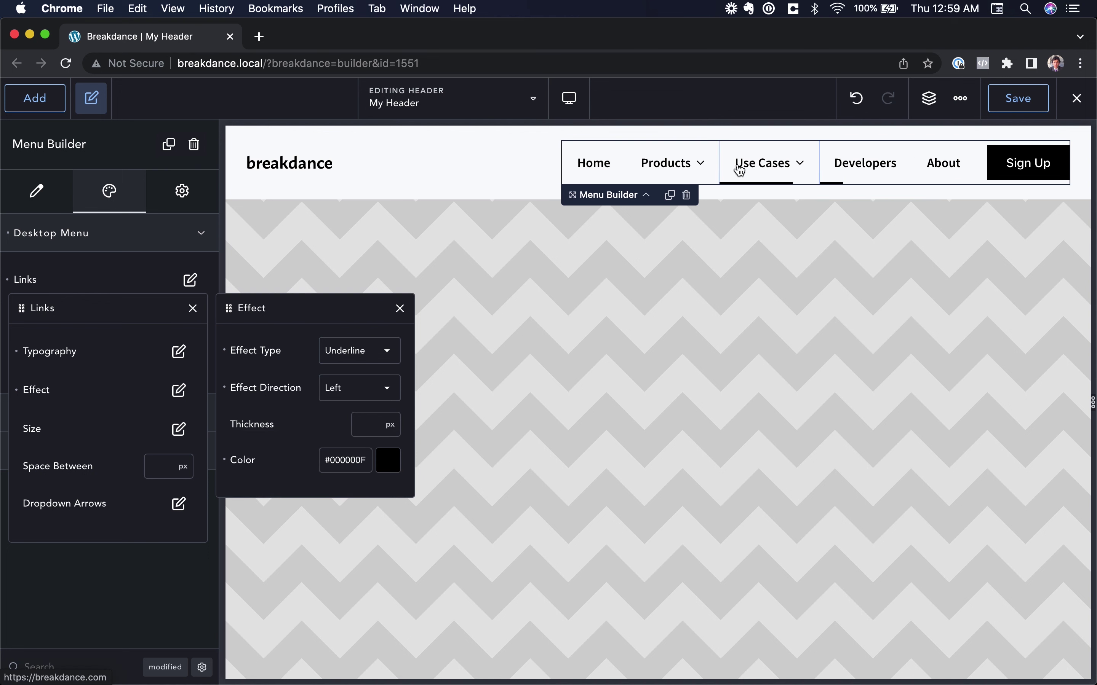
- Try the underline with effect directions Center, Right, Top and Bottom, and a thickness of 4 px
click(355, 388)
click(351, 426)
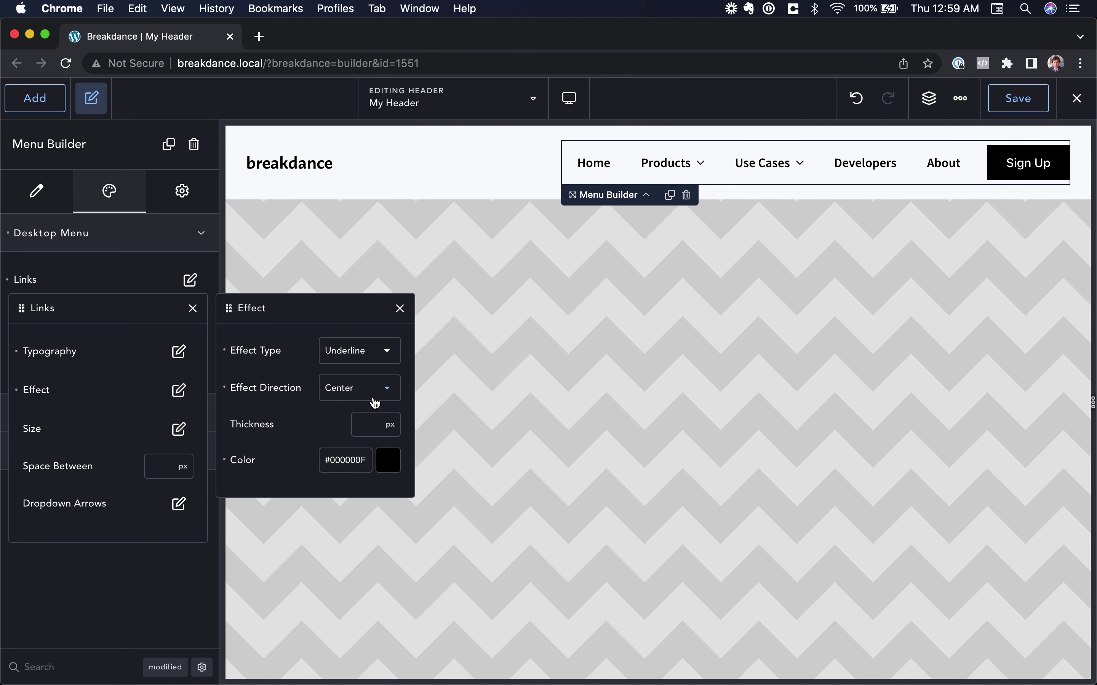
click(374, 397)
click(370, 458)
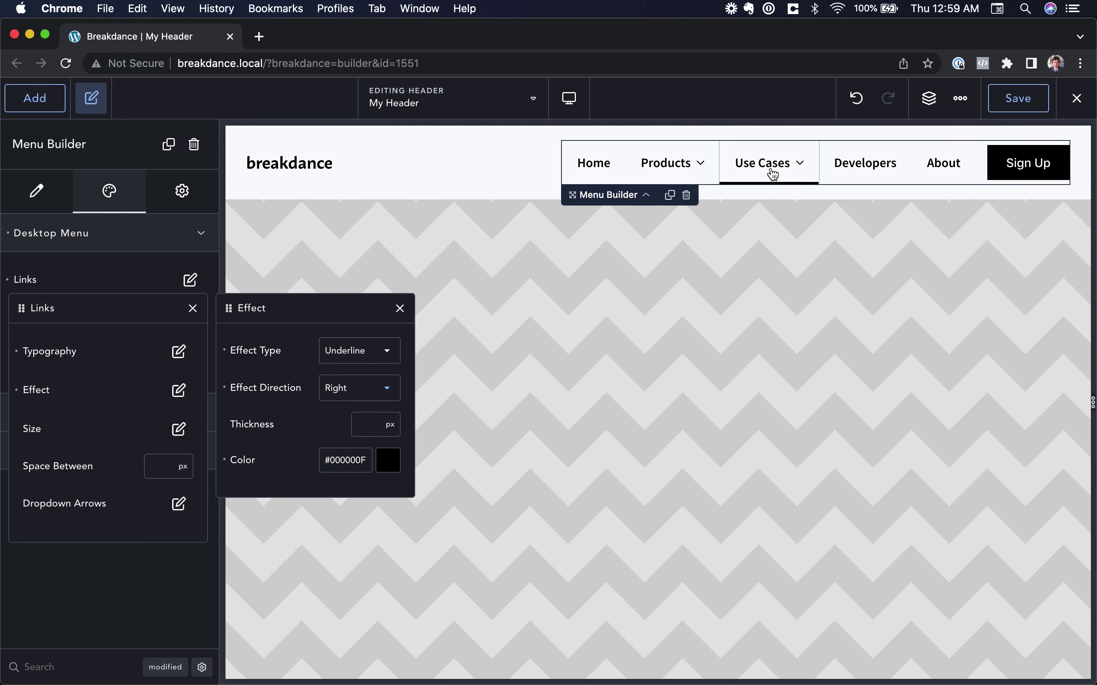
key(Down)
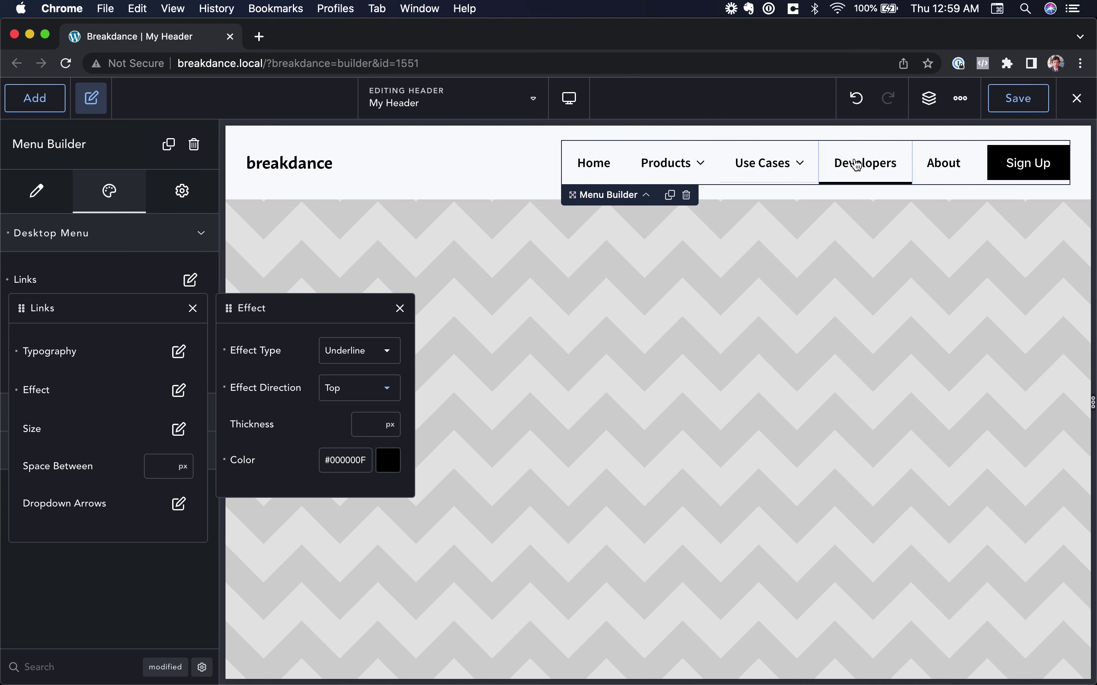
key(Down)
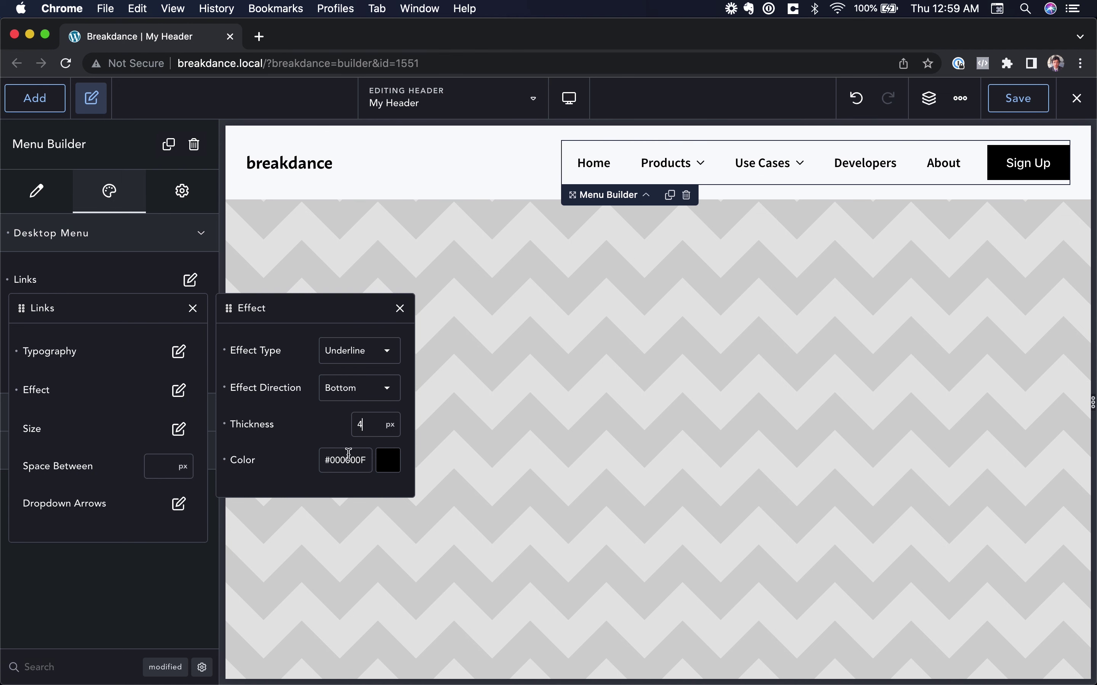
- Try purple #BE24FF as the color of the menu links' underline effect
click(394, 453)
drag(349, 570, 363, 571)
click(369, 484)
click(373, 462)
click(386, 446)
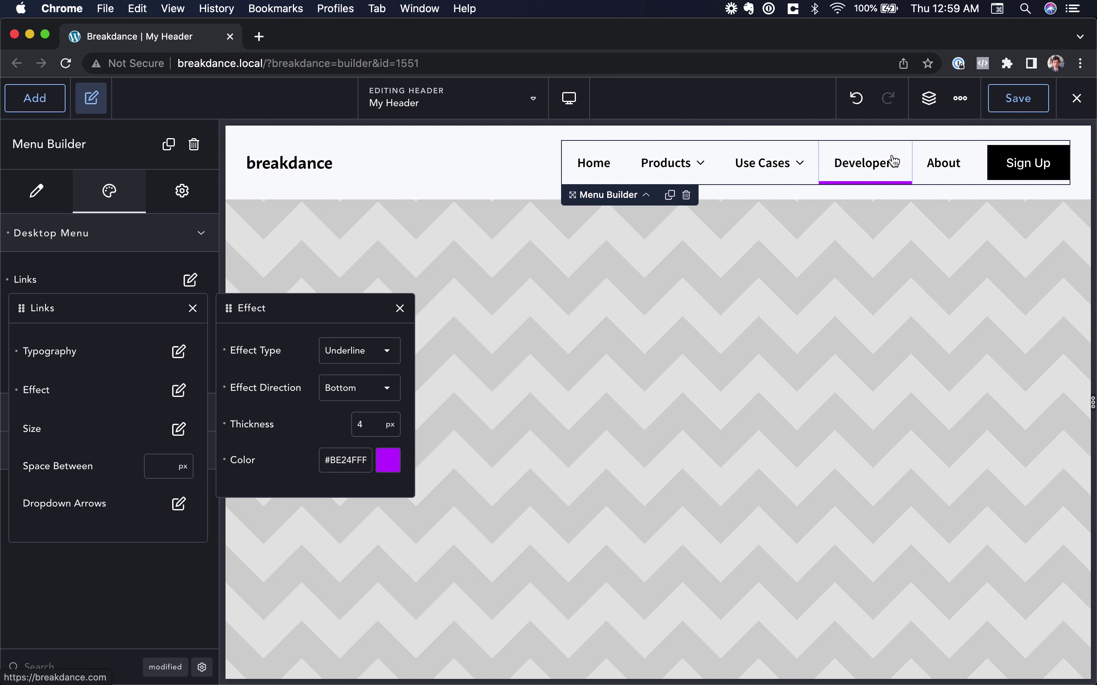
- Set the underline effect's color to the black Brand swatch
click(388, 460)
click(244, 662)
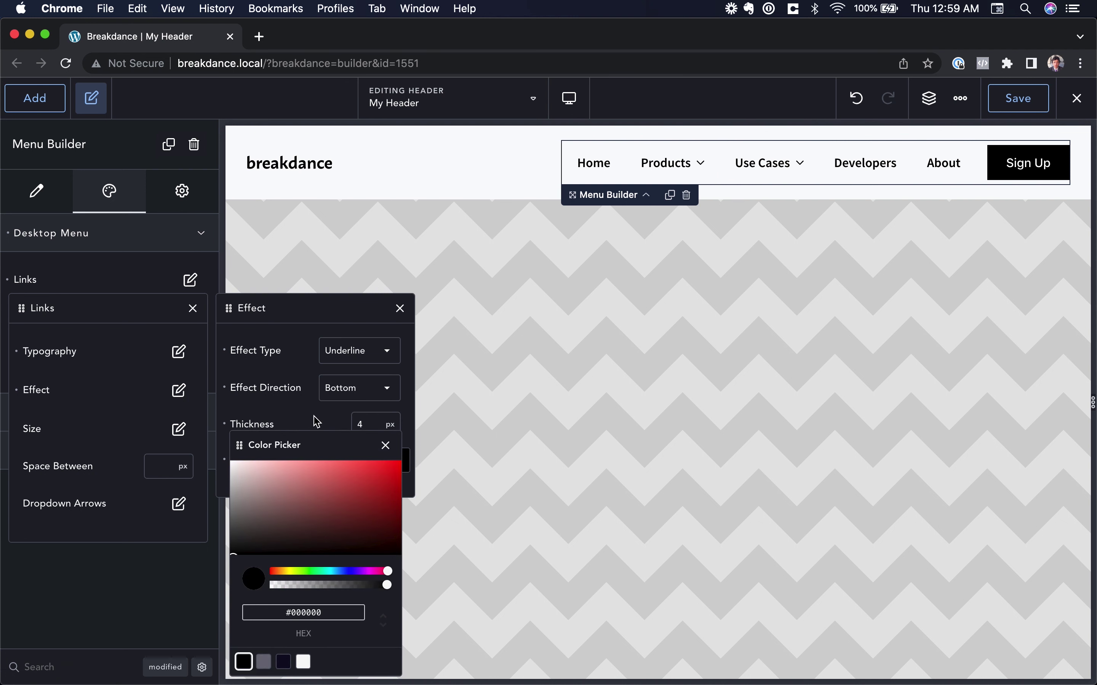
click(317, 421)
- Set the underline's effect direction to Center and its thickness to 3 px, and close the effect settings
click(347, 387)
click(357, 435)
click(371, 426)
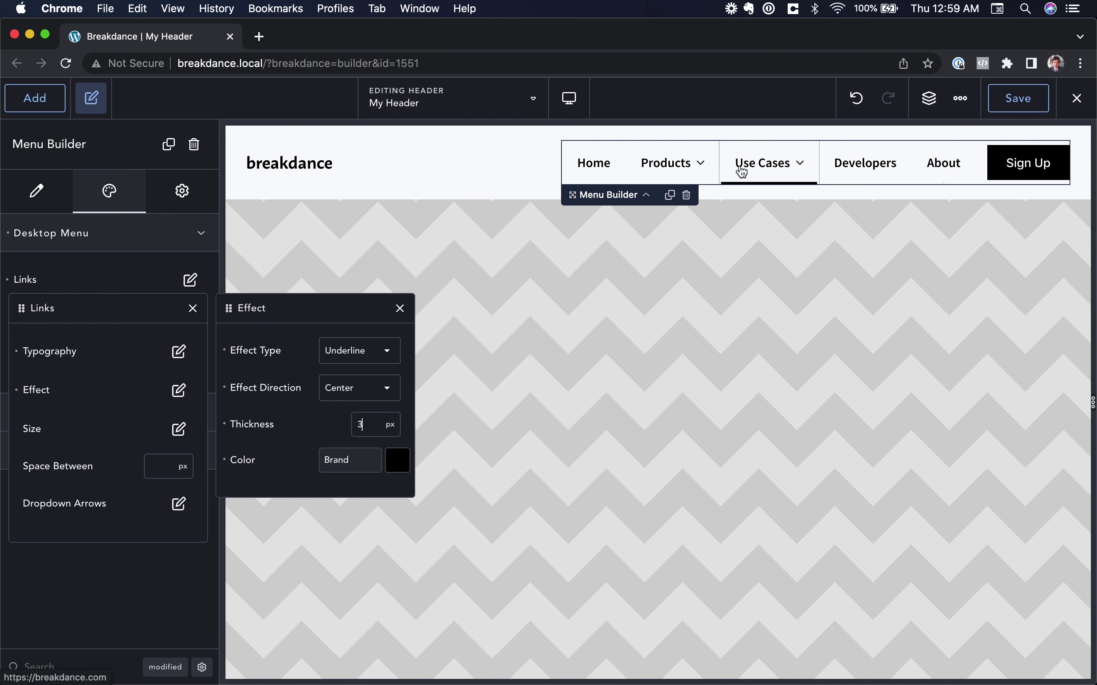
click(132, 397)
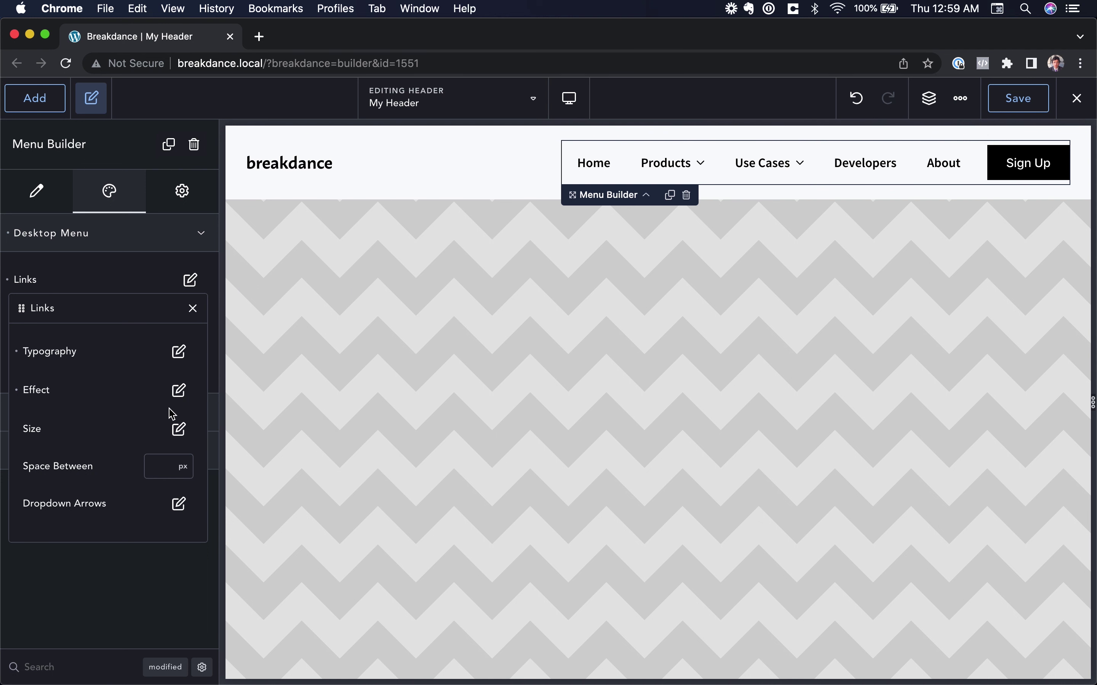
- Try a padding of 20 px on all sides of the desktop menu links
click(178, 430)
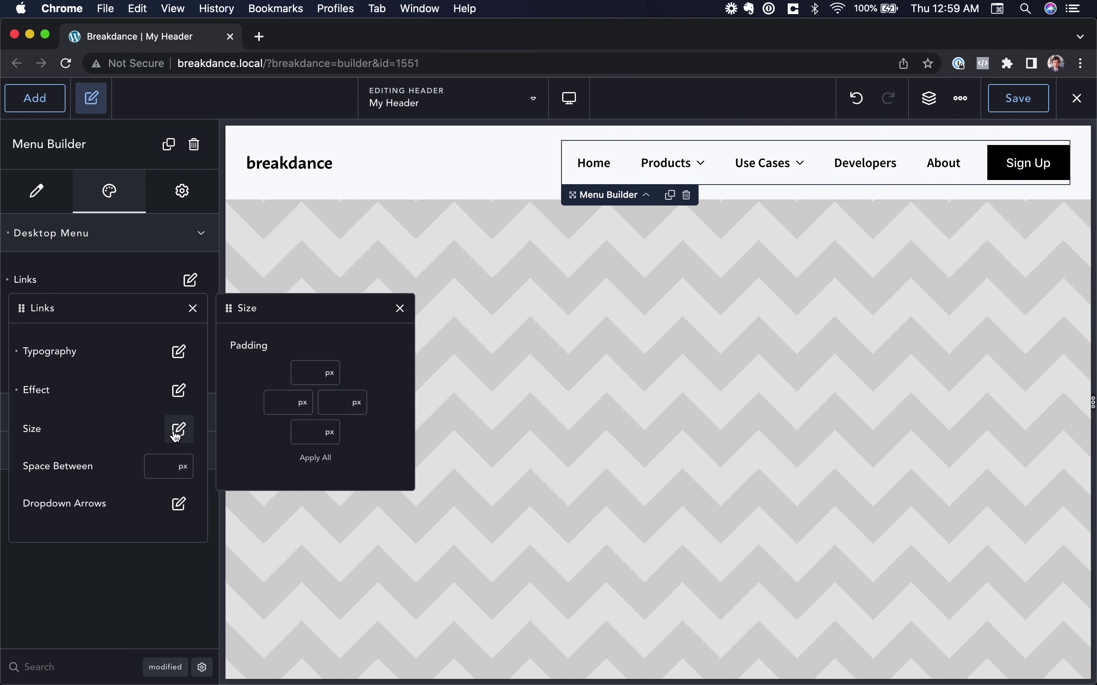
click(300, 372)
text(20)
click(330, 461)
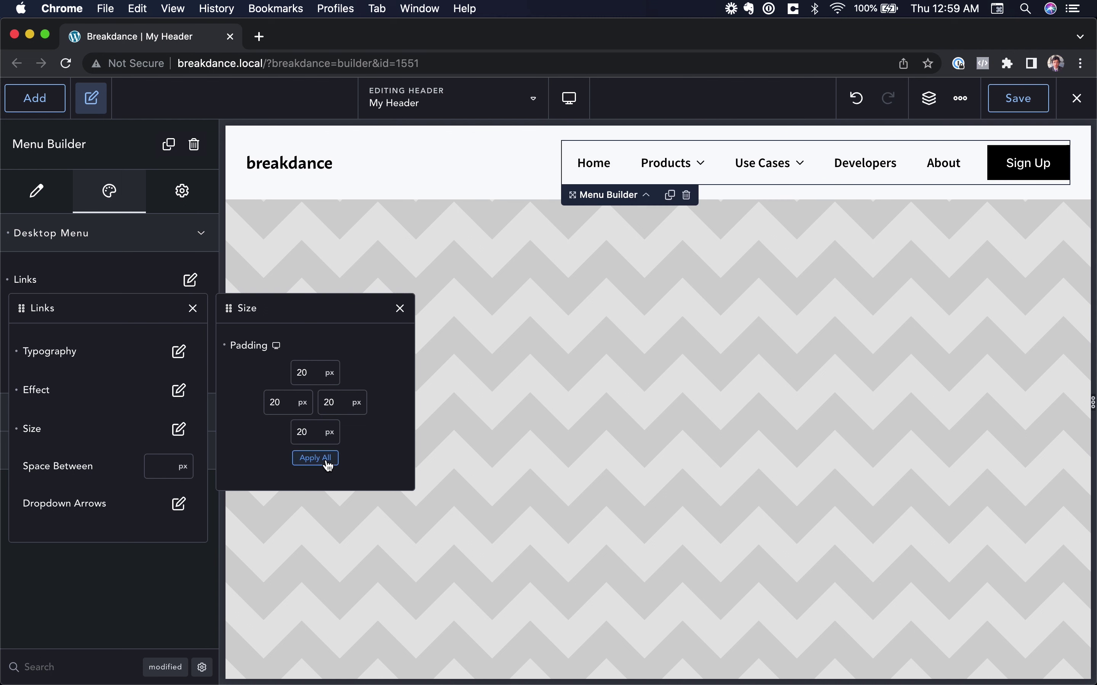
- Try 30 px of top and bottom padding and 40 px of left and right padding on the menu links
click(304, 372)
key(BackSpace)
text(3)
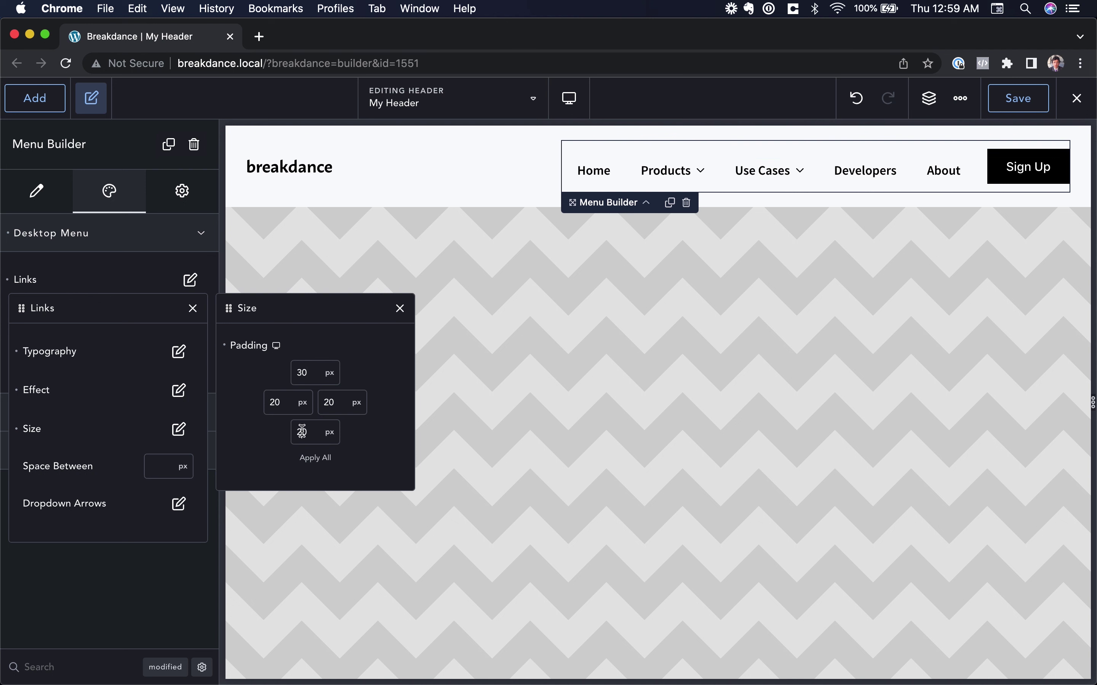
click(302, 431)
key(BackSpace)
text(3)
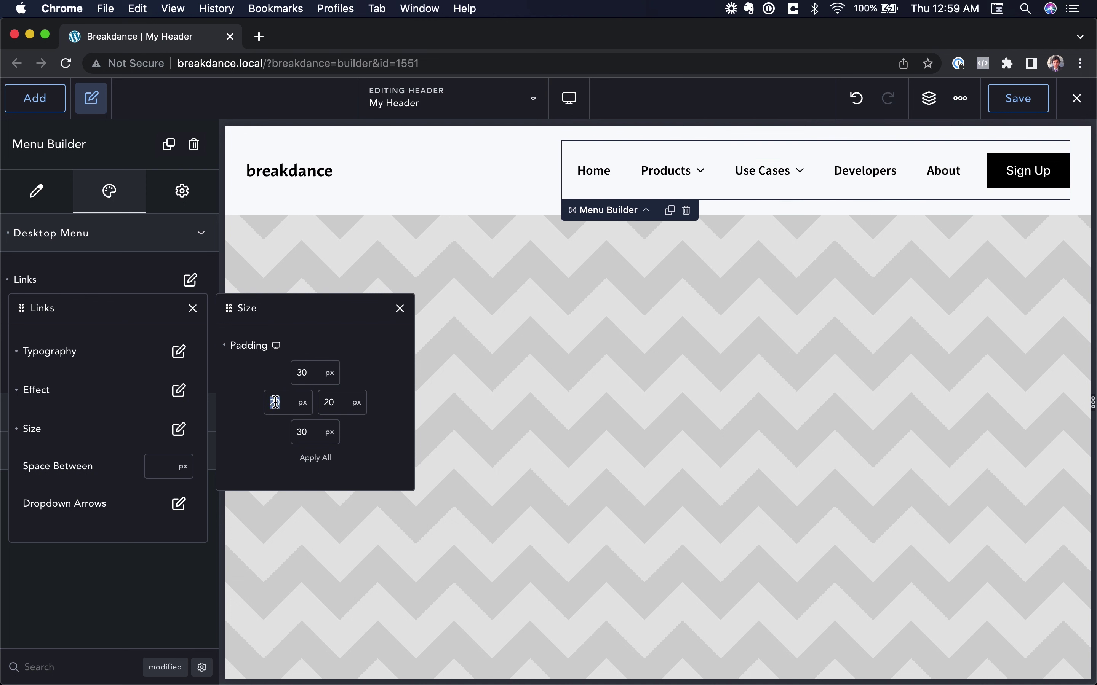
text(40)
double_click(333, 393)
key(BackSpace)
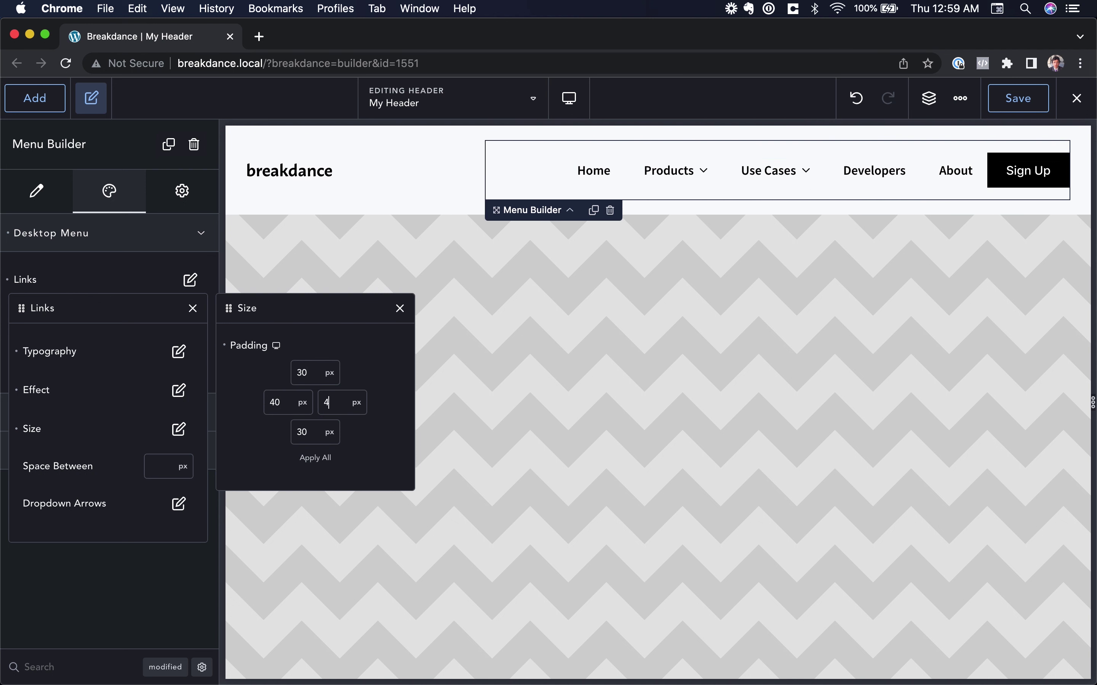
text(40)
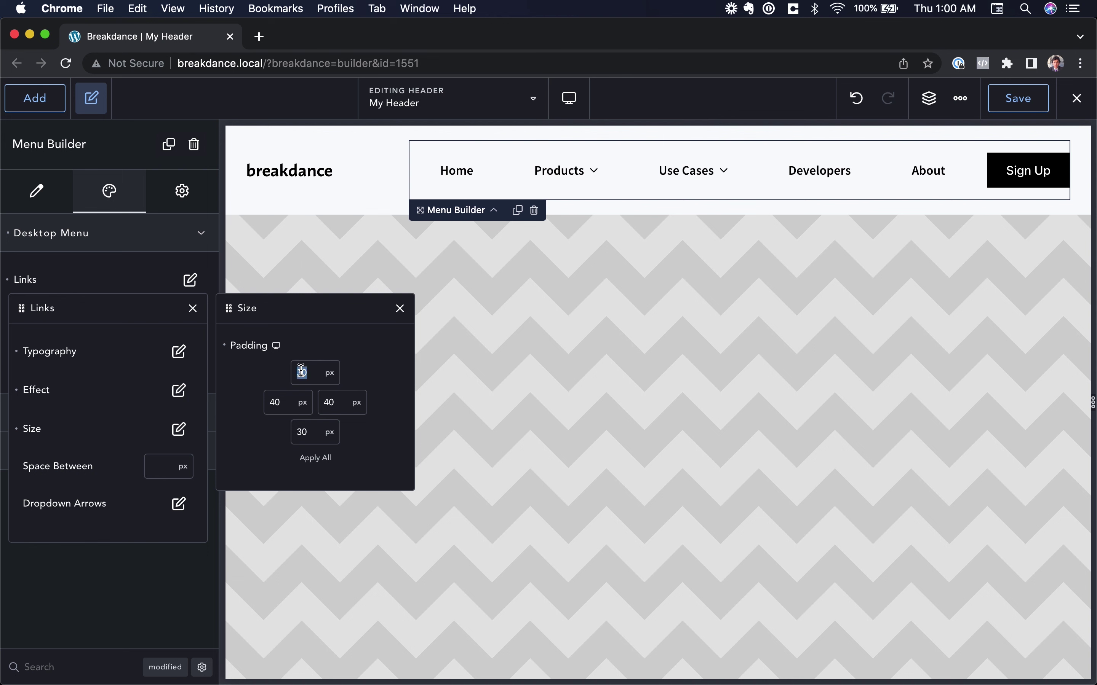
- Set the menu links' padding to 24 px on all sides and close the size settings
text(24)
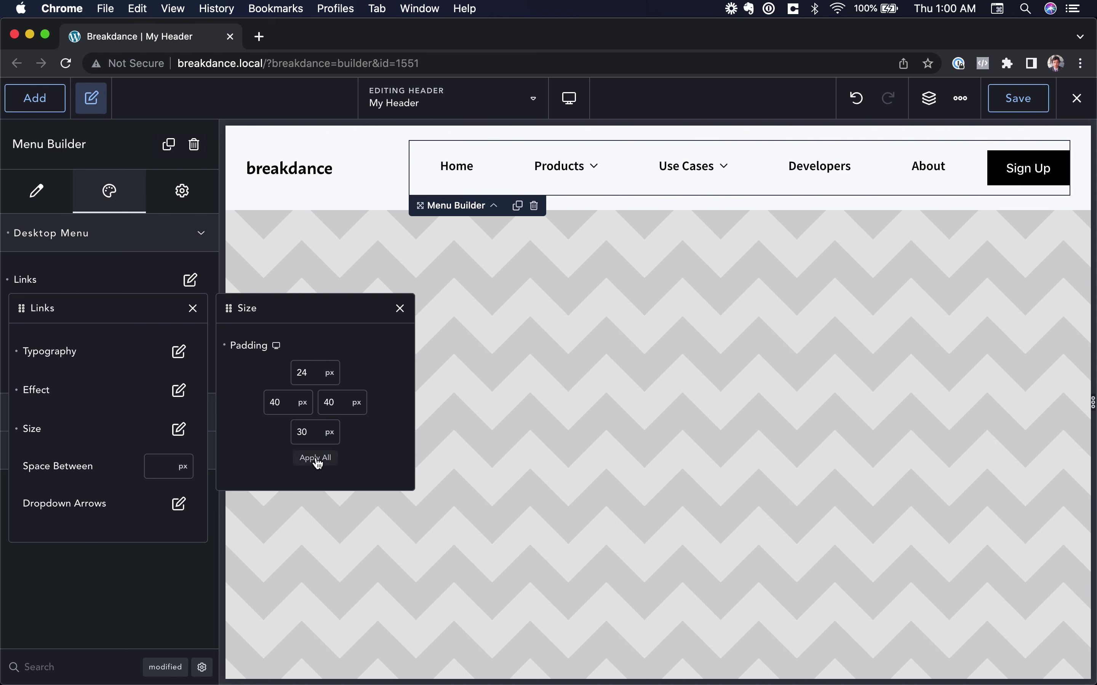
click(315, 458)
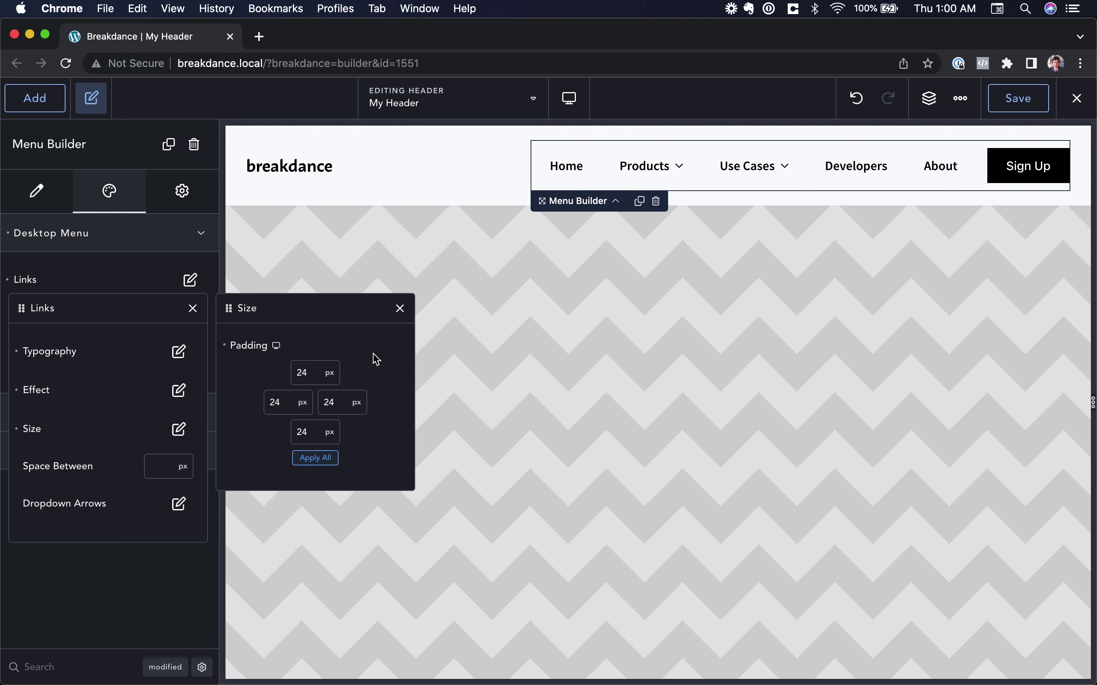
click(400, 309)
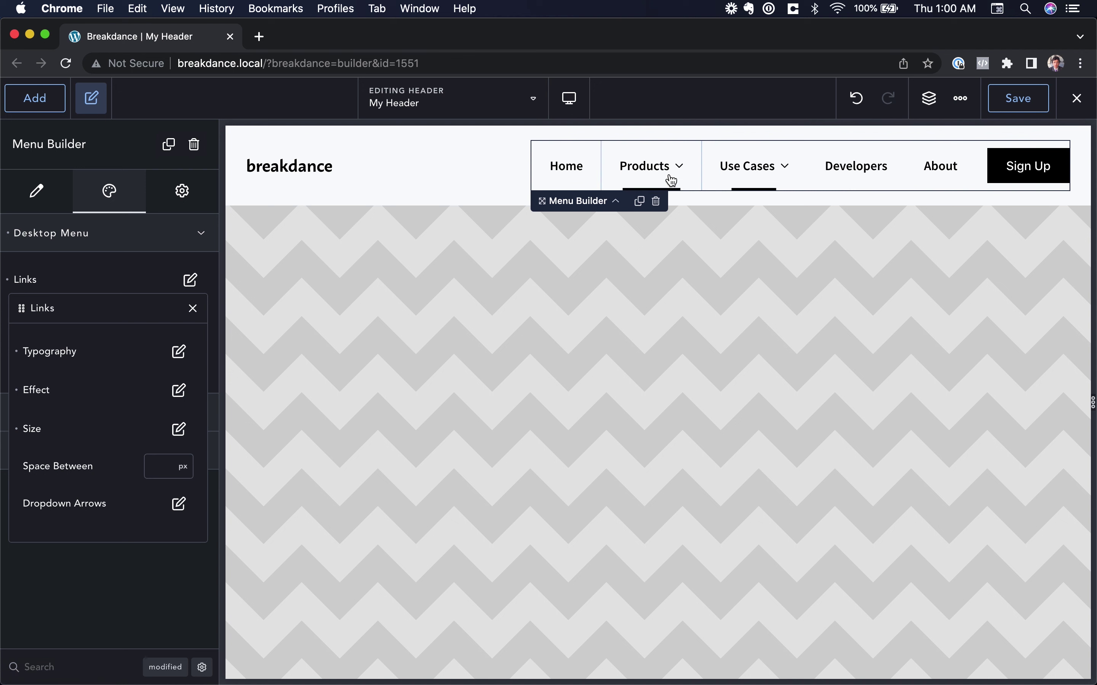
- Set the space between the menu links to 20 px and their left and right padding to 8 px
click(154, 467)
text(20)
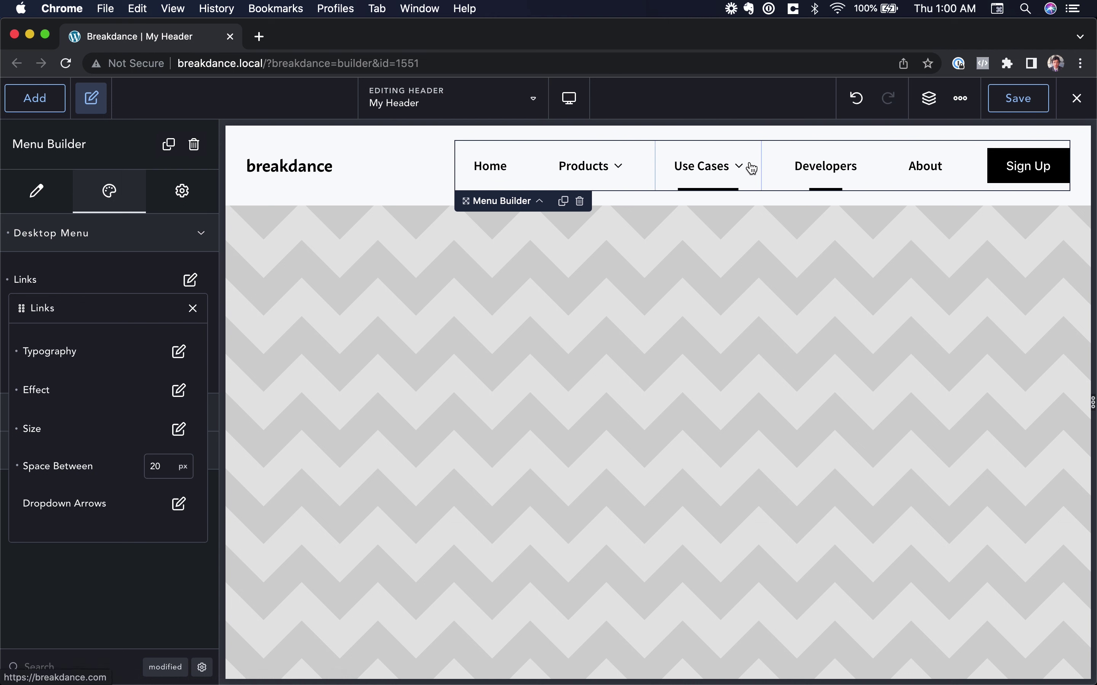
click(180, 429)
text(8)
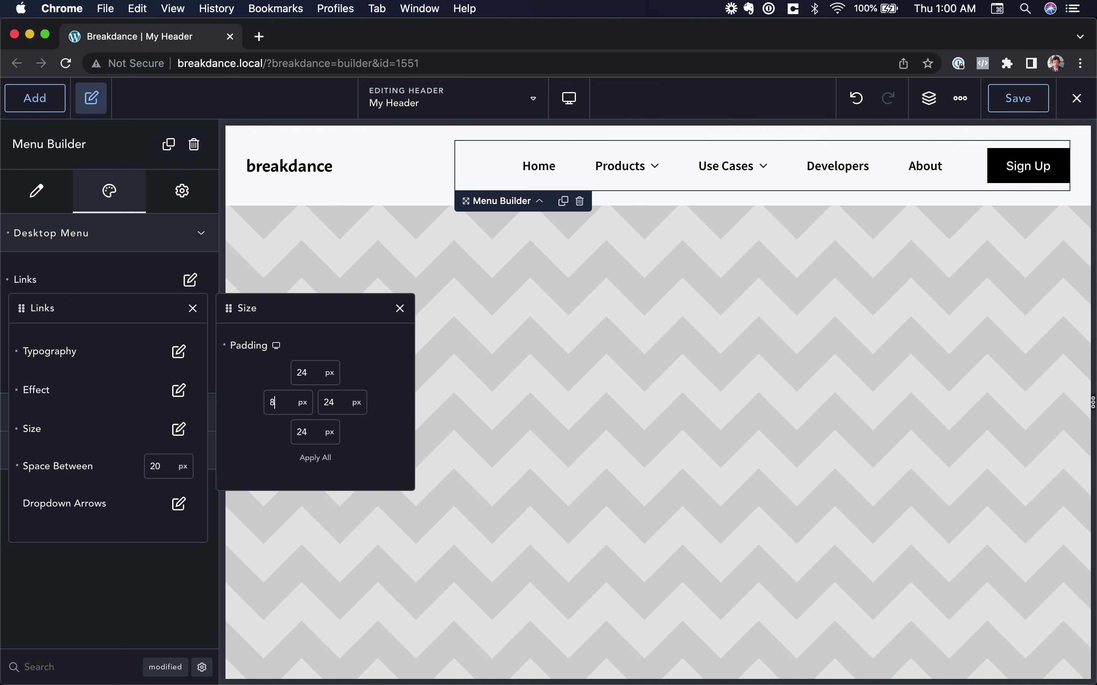
click(329, 402)
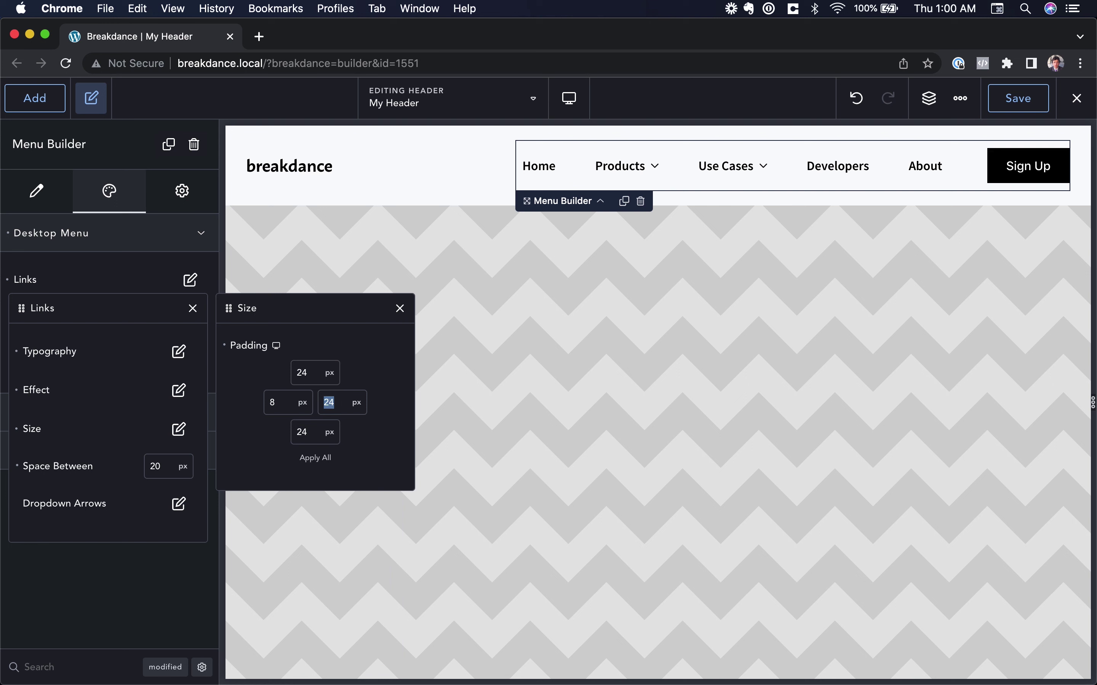
text(8)
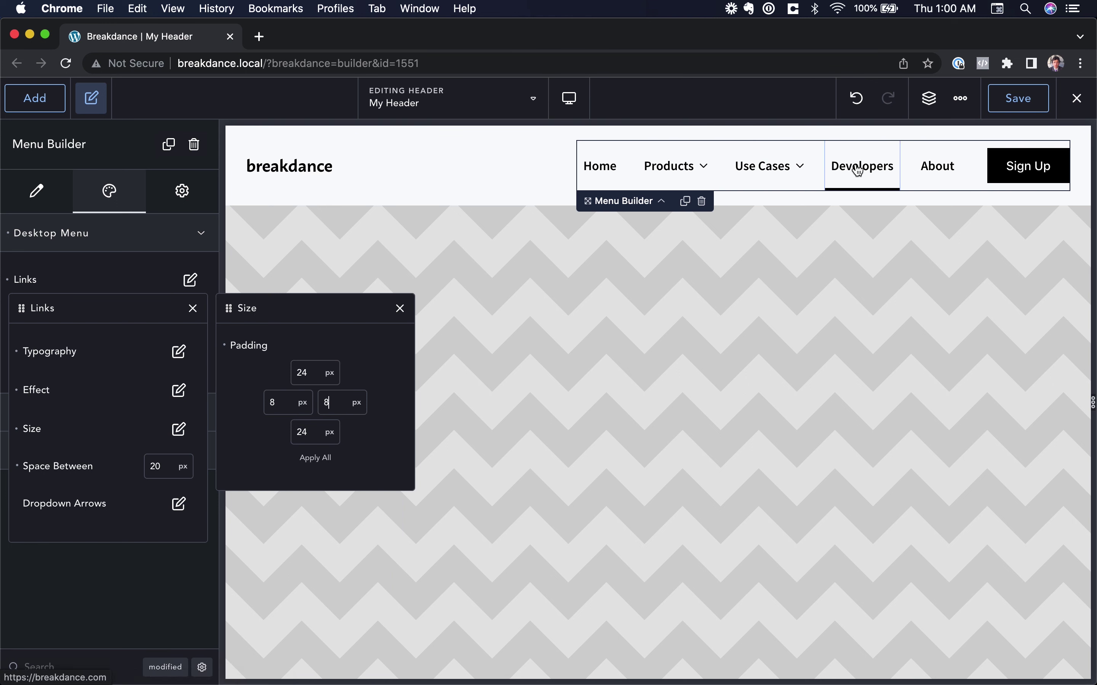
click(128, 359)
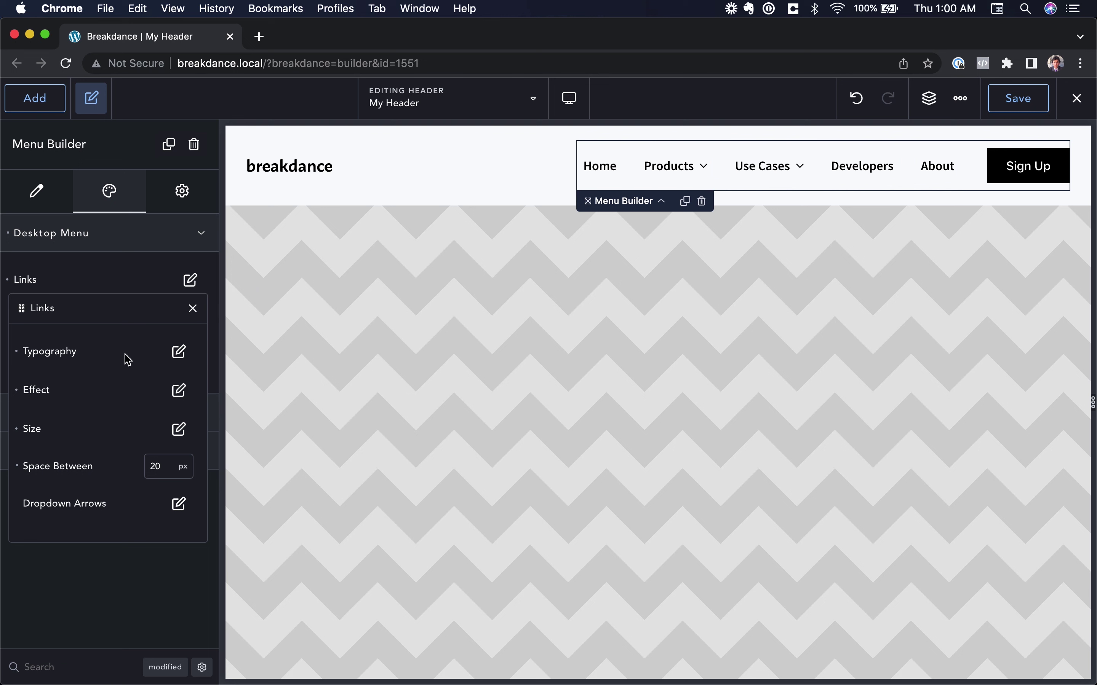
- Try disabling the dropdown arrows of the desktop menu links and re-enable them
click(180, 505)
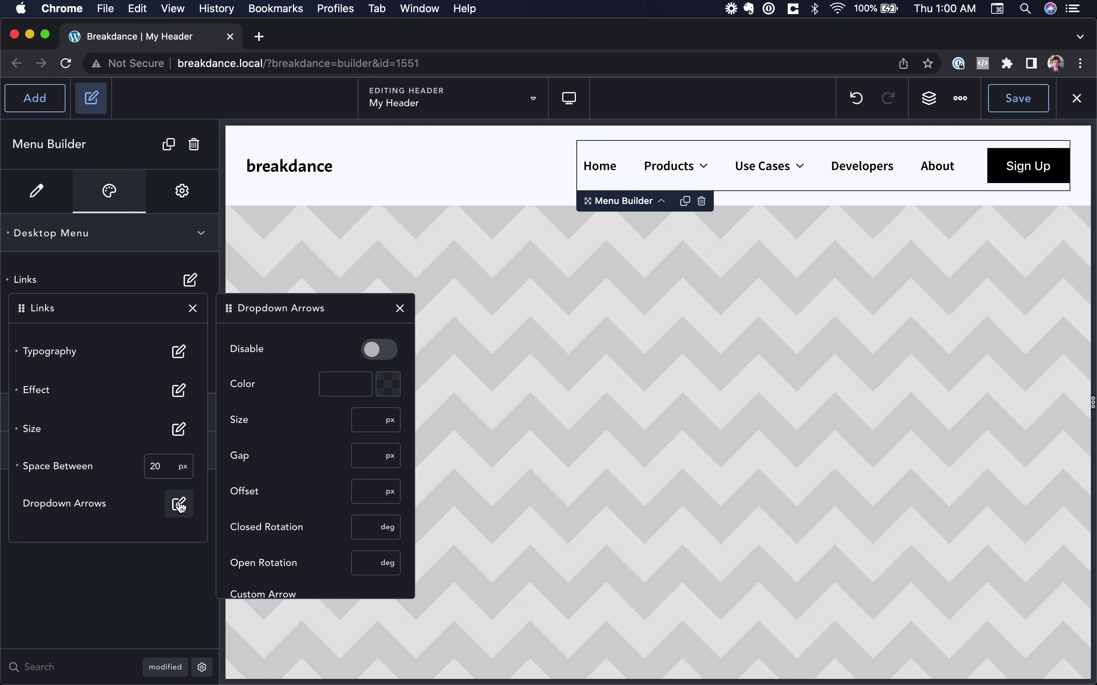
click(383, 351)
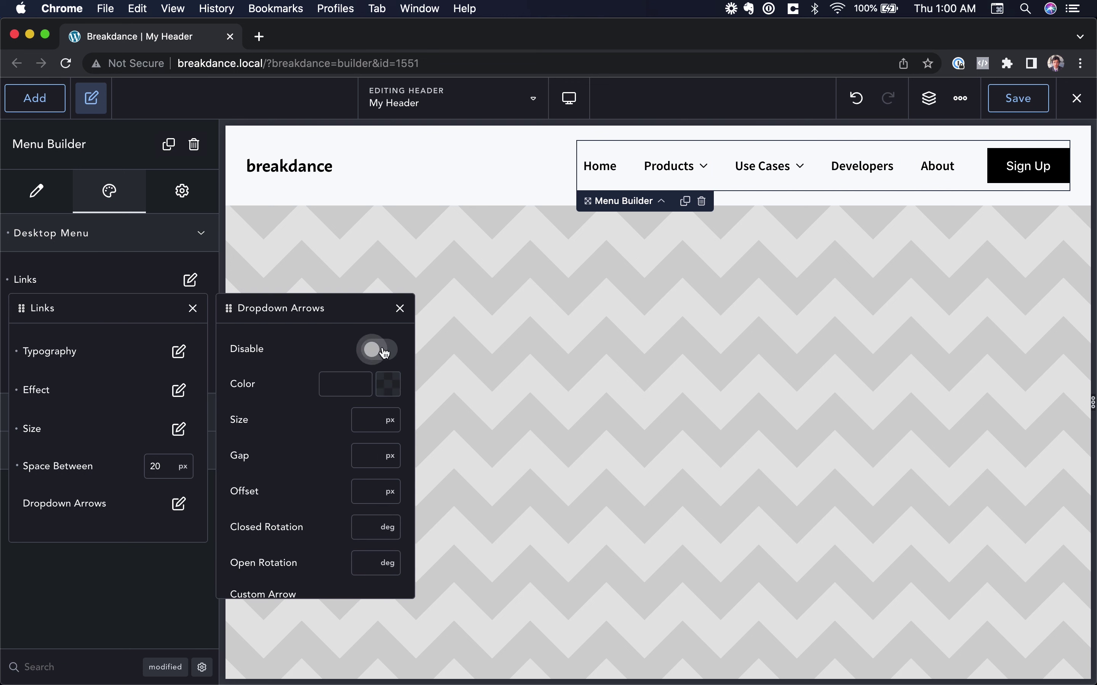
click(384, 352)
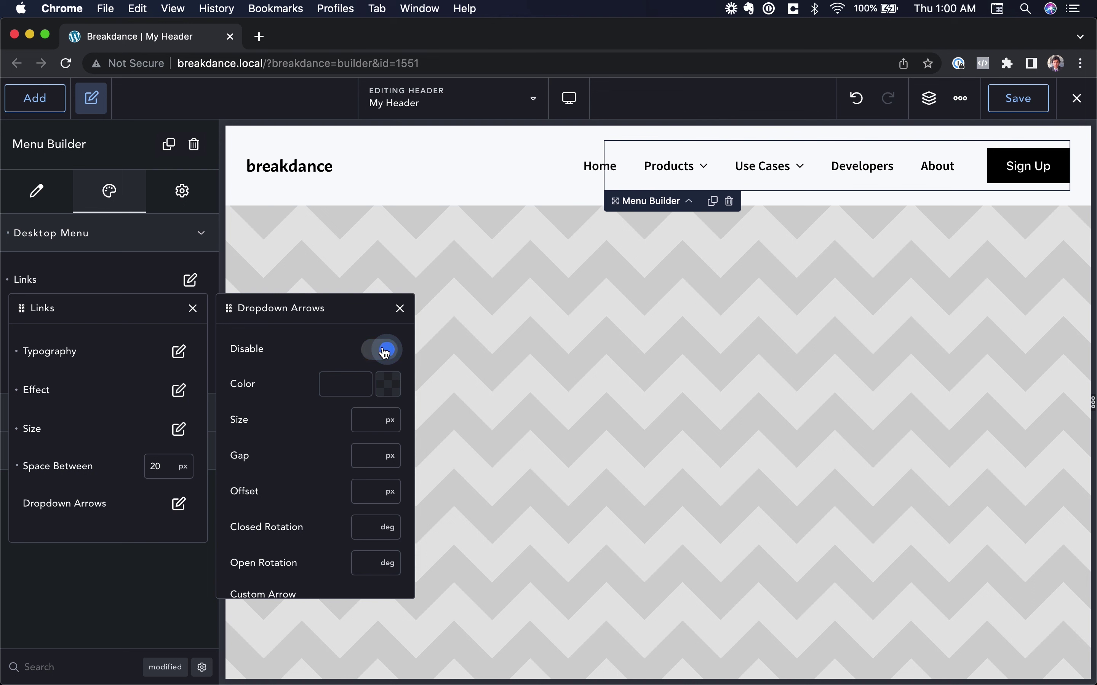
- Try purple #5B1FDC as the color of the links' dropdown arrows
click(390, 389)
click(380, 450)
click(386, 416)
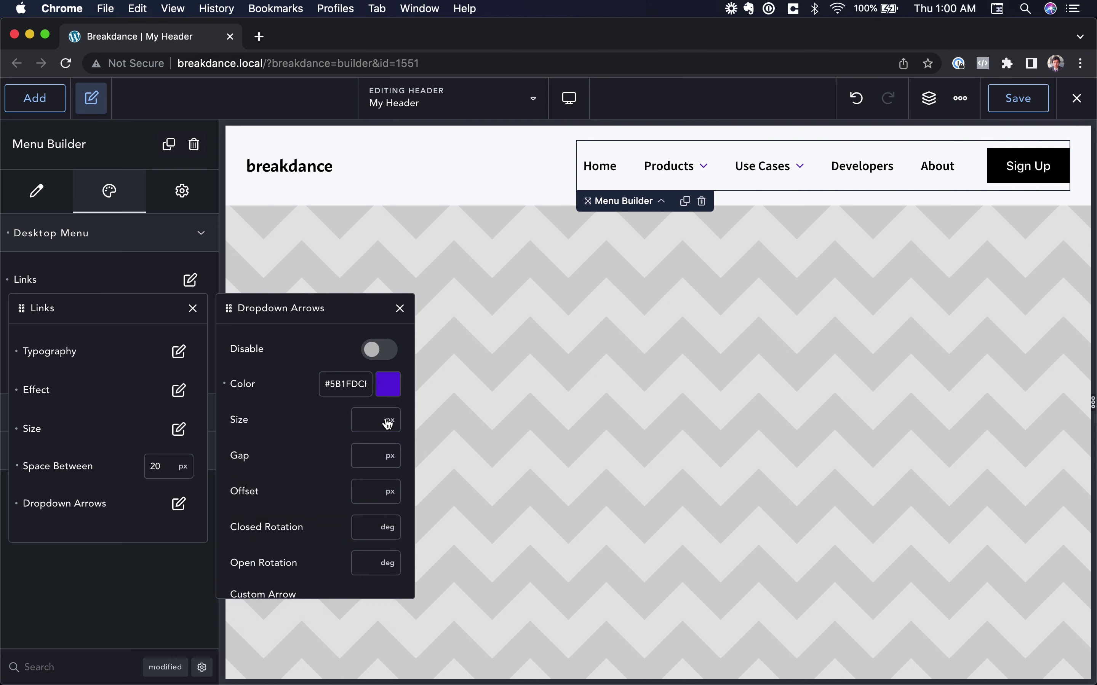
- Try pink #FF1896 as the hover color of the links' dropdown arrows
click(265, 385)
click(393, 386)
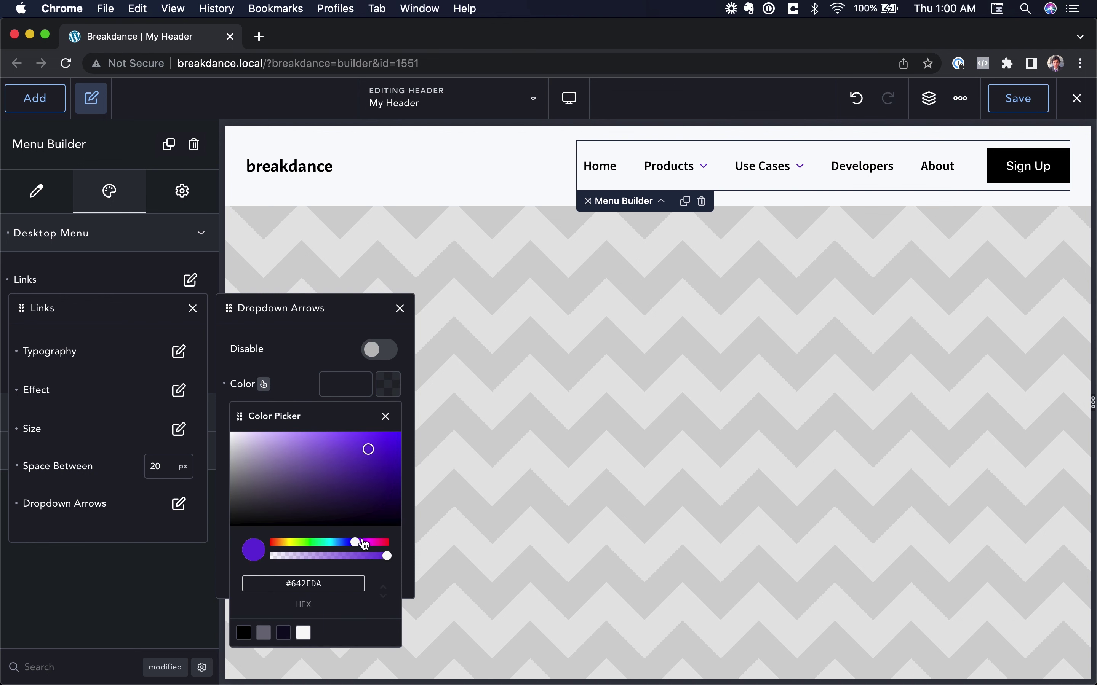
click(379, 543)
drag(380, 496, 386, 433)
click(386, 416)
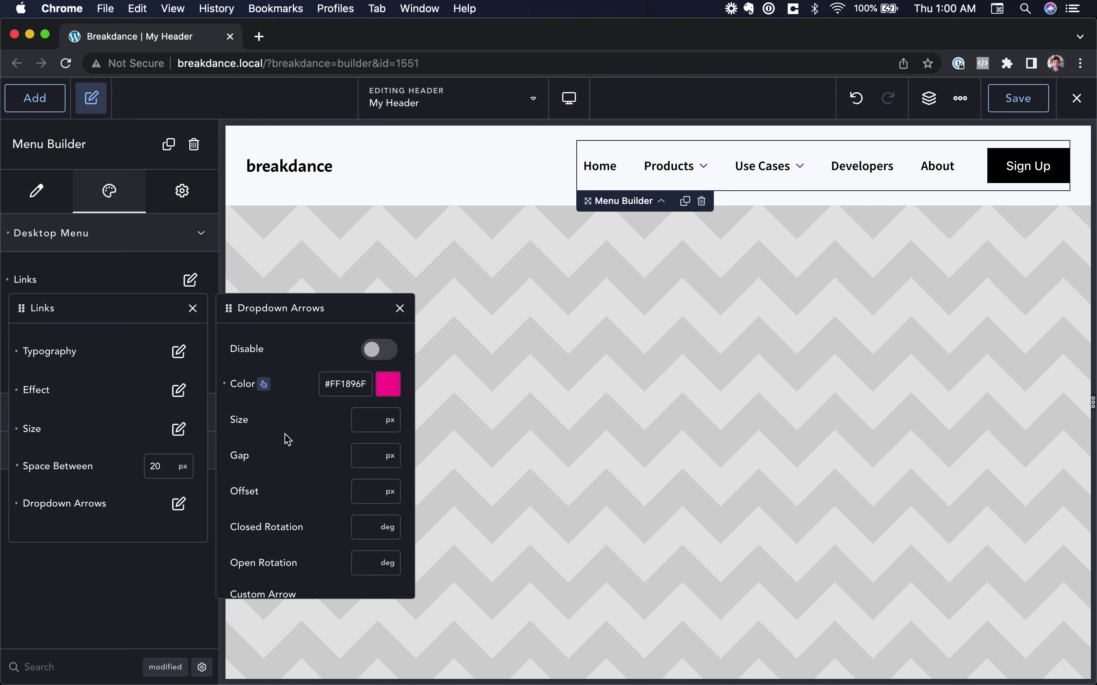
- Set the dropdown arrows' size to 16 px and clear their custom color
click(359, 425)
text(16)
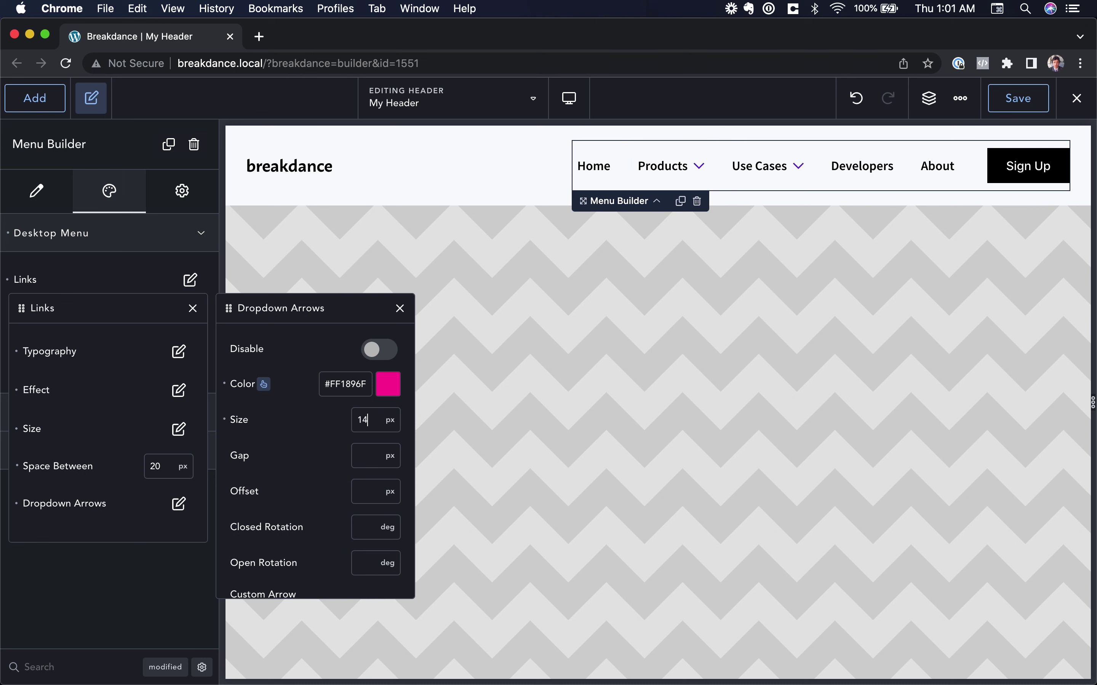
click(224, 384)
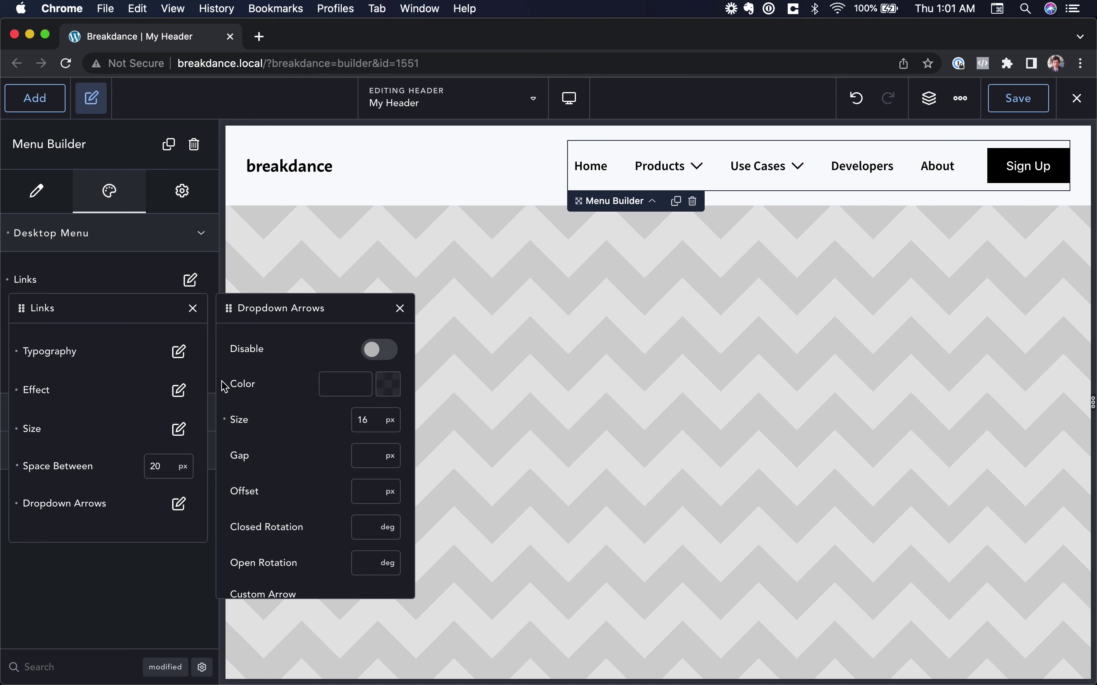
- Set the dropdown arrows' gap to 8 px and try an offset of 10 px
click(366, 453)
text(20)
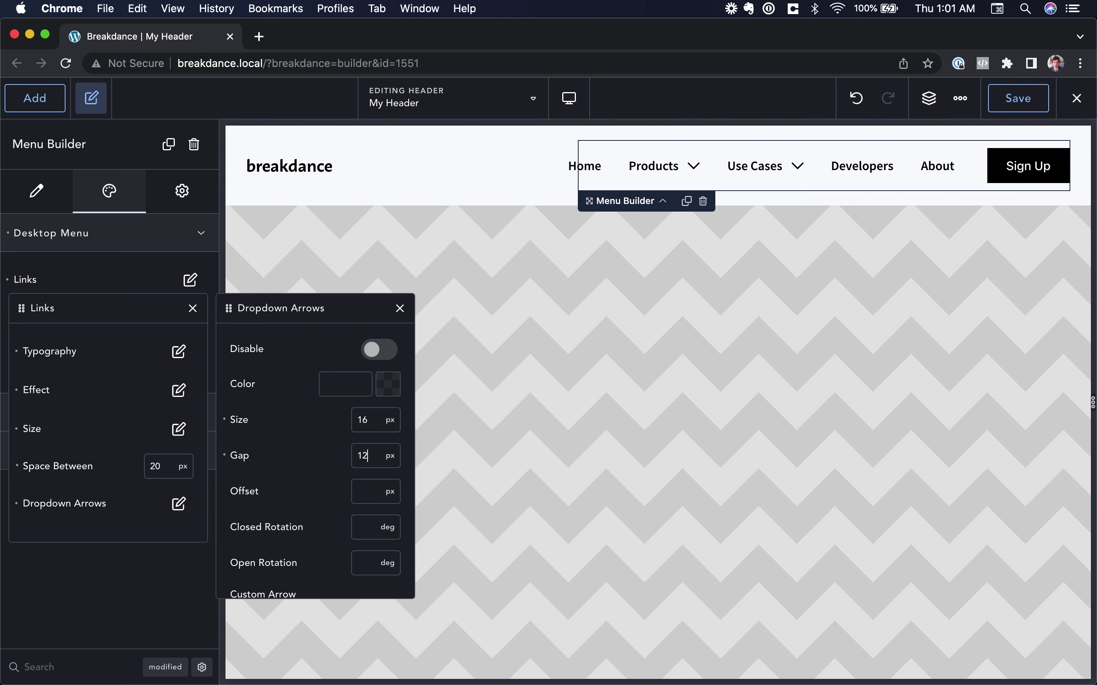
key(Down)
key(Down)
key(Down)
key(Down)
key(Down)
key(Down)
key(Down)
key(Down)
key(Down)
key(Down)
key(Down)
key(Down)
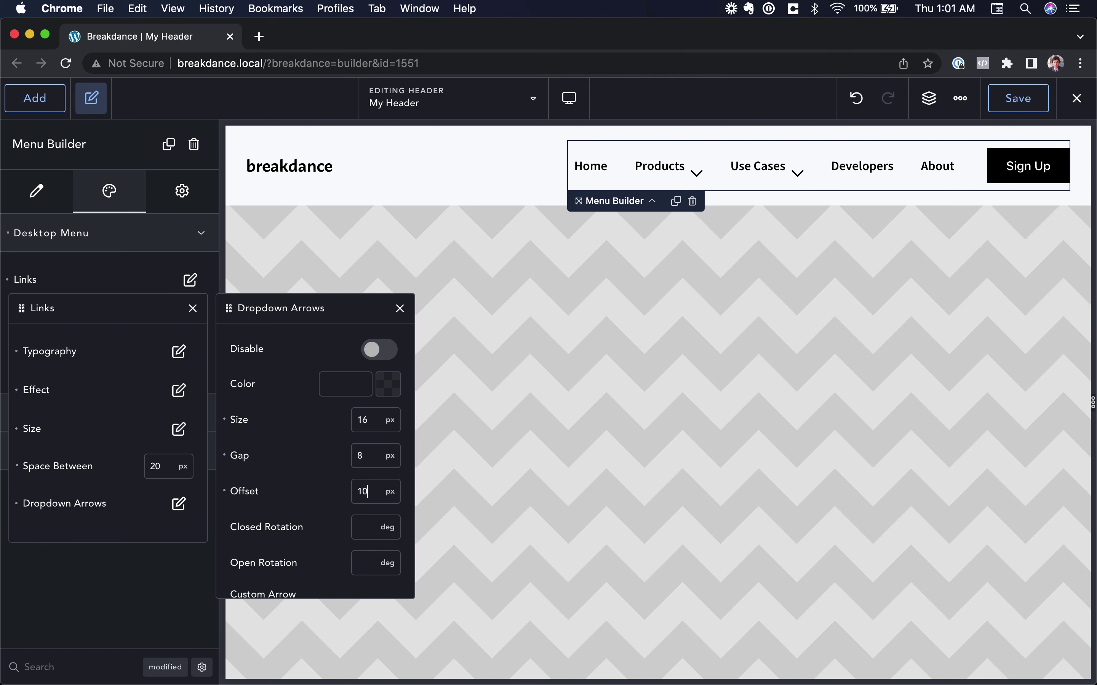
- Clear the arrows' offset, set their closed rotation to 270 deg and open rotation to 360 deg, checking them on the Products dropdown
key(super+x)
text(80)
key(super+a)
text(270)
click(697, 181)
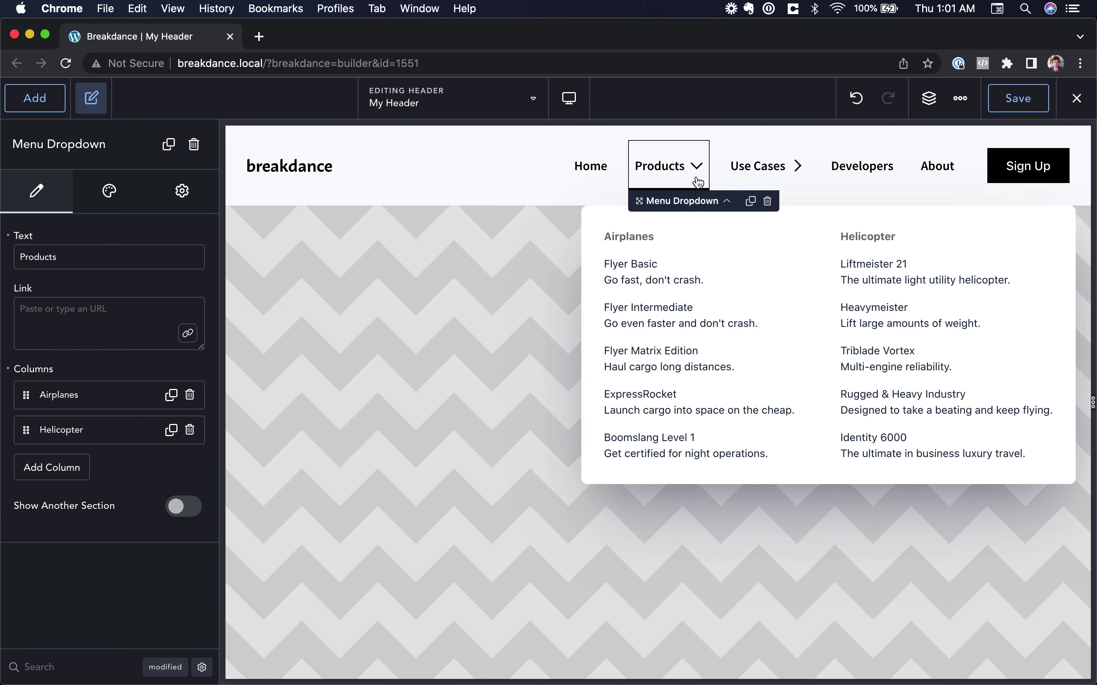
- Choose the arrow right icon as the Menu Builder's custom dropdown arrow and reset the arrows' closed and open rotation
click(727, 202)
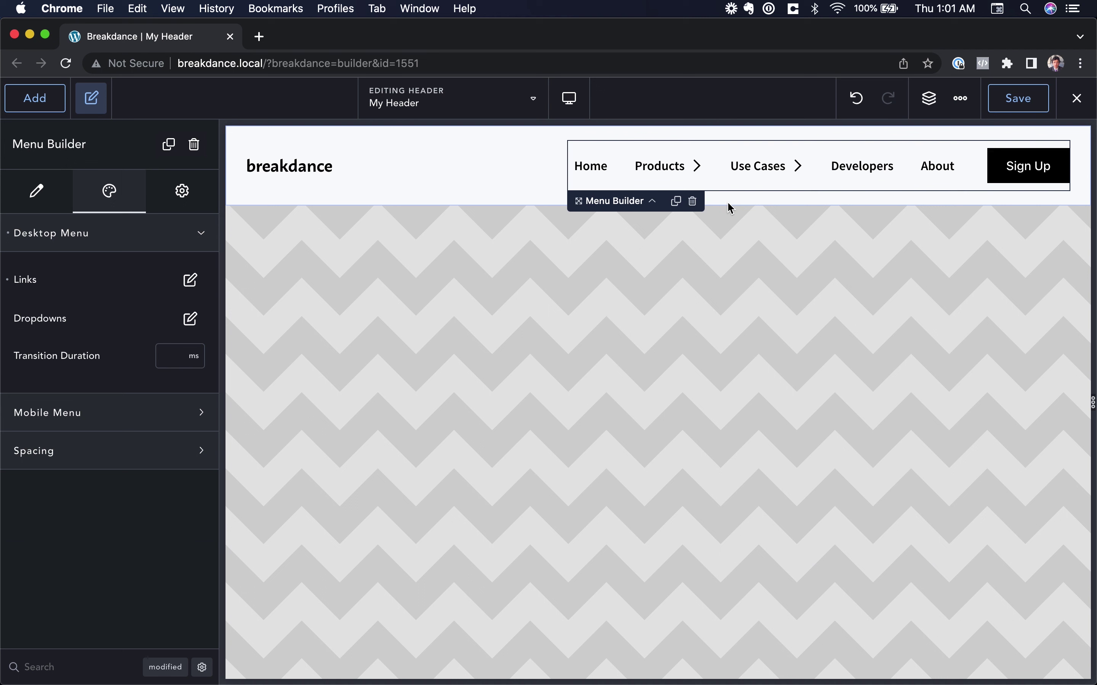
click(203, 276)
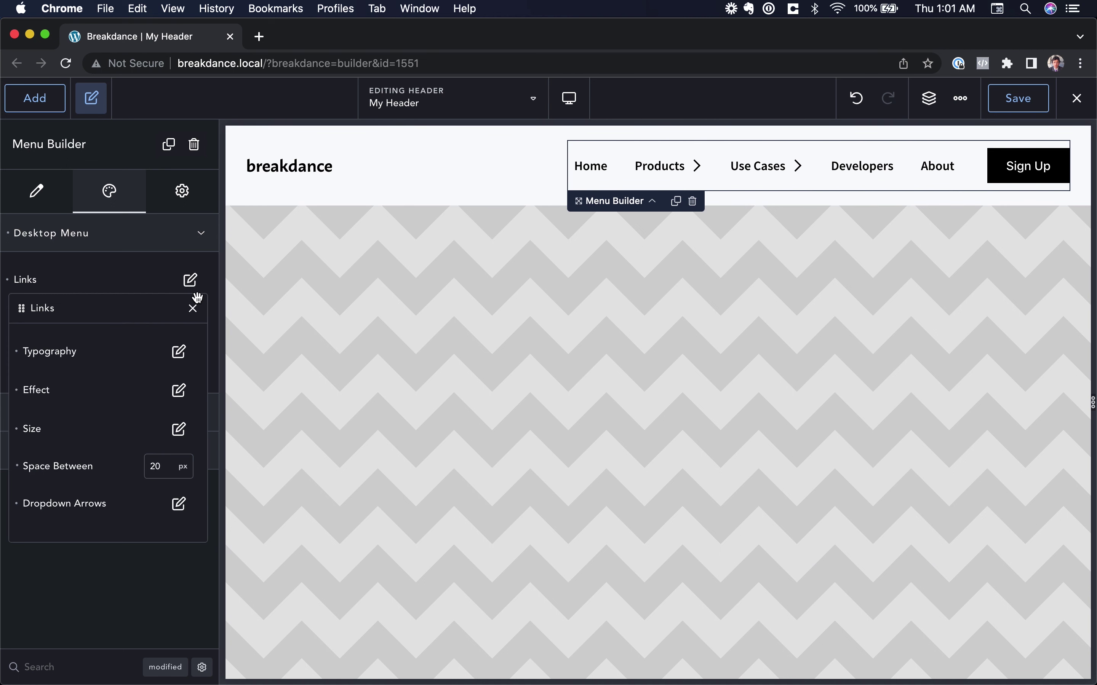
click(179, 504)
scroll(286, 505, down, 2)
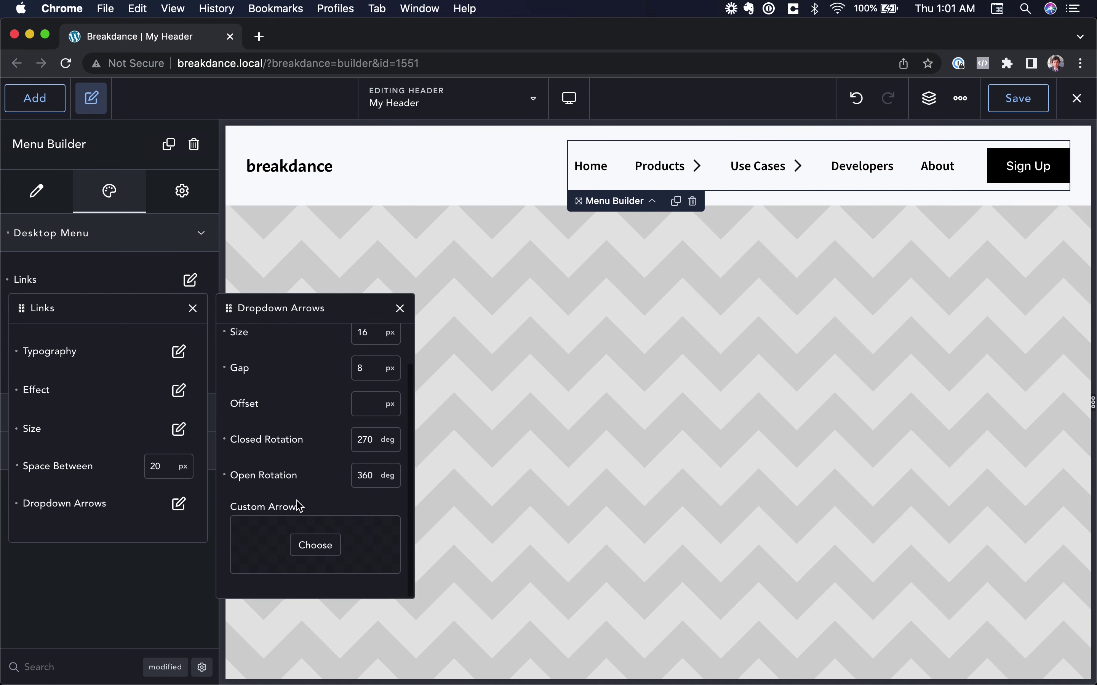
click(309, 554)
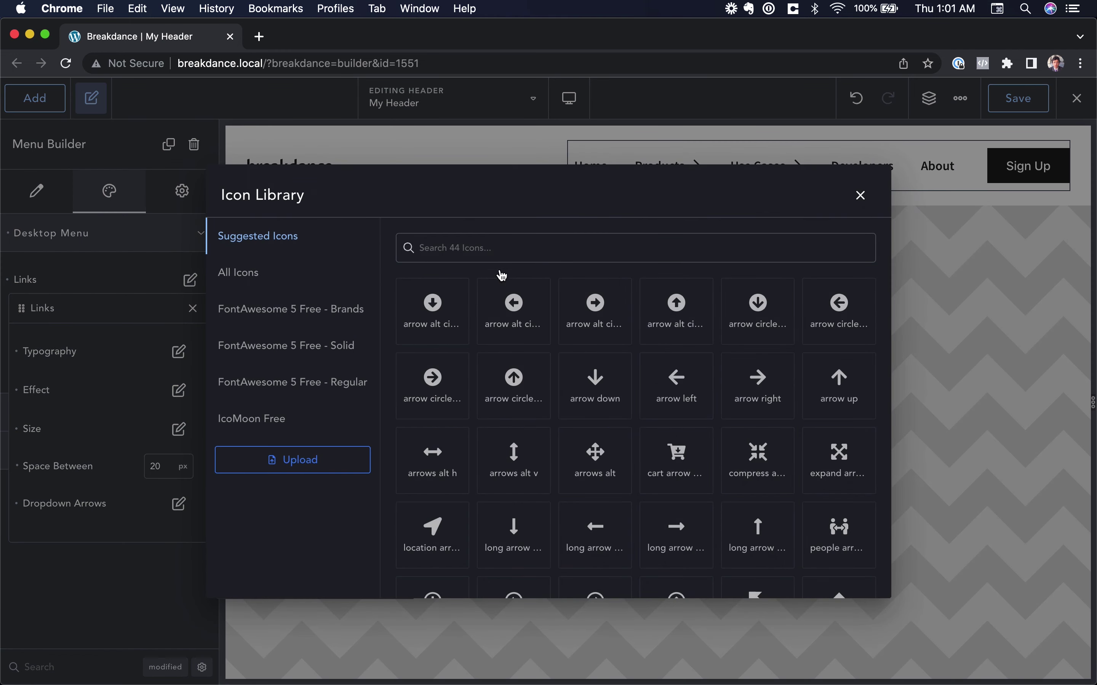
click(756, 388)
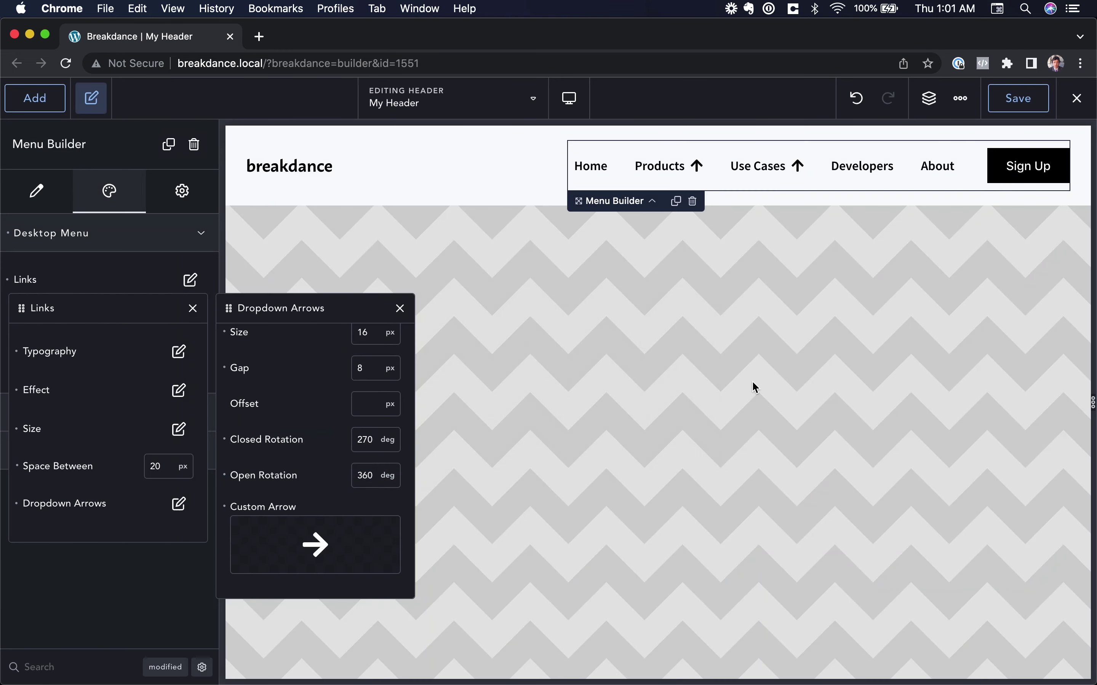
click(224, 439)
click(226, 474)
- Open and close the Products dropdown repeatedly to examine how its custom arrow rotates
click(675, 172)
click(675, 172)
click(675, 172)
click(675, 172)
click(675, 172)
click(675, 172)
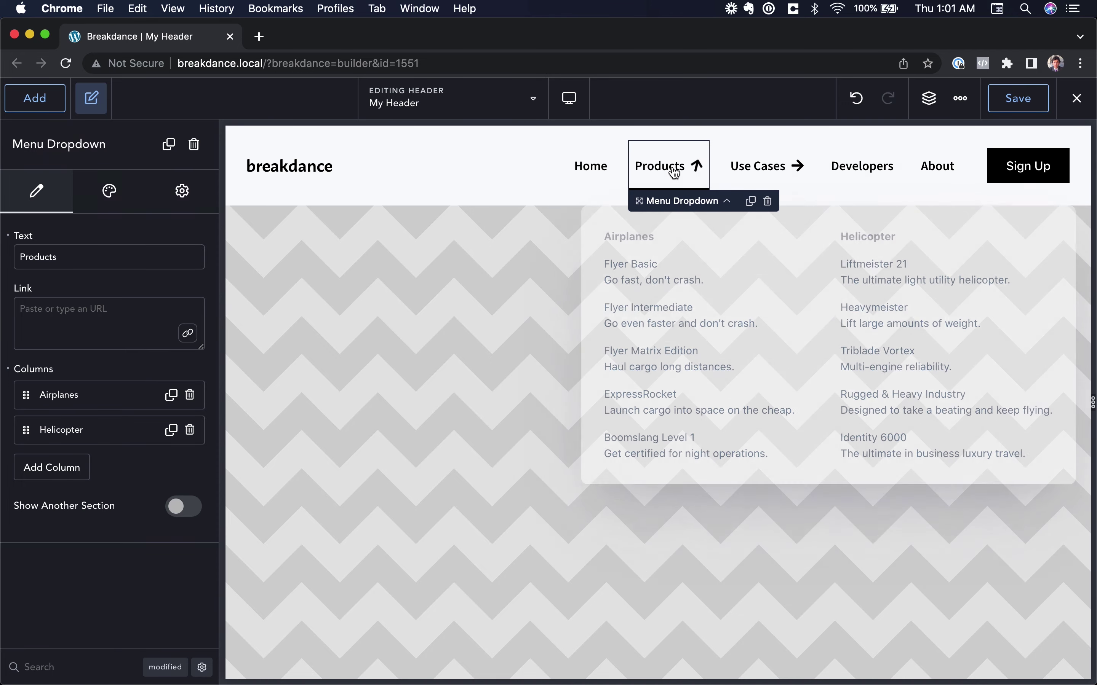
click(675, 173)
click(675, 173)
click(675, 173)
click(675, 173)
- Set the Menu Builder's dropdown arrows to a closed rotation of 0 deg and an open rotation of 90 deg
click(727, 200)
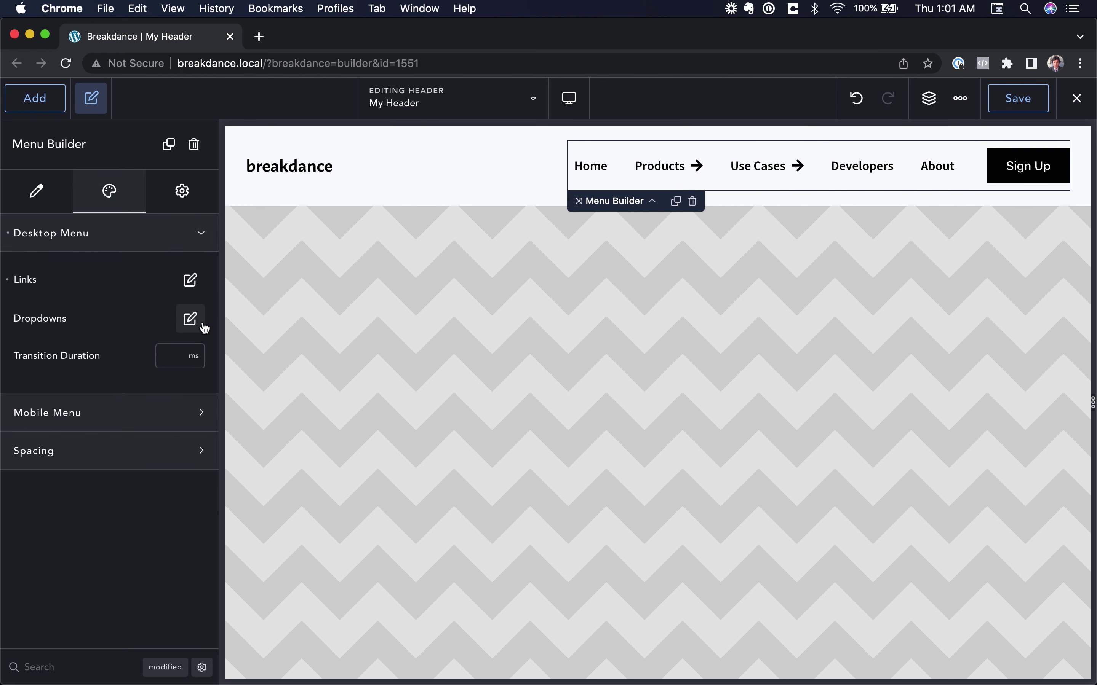
click(190, 281)
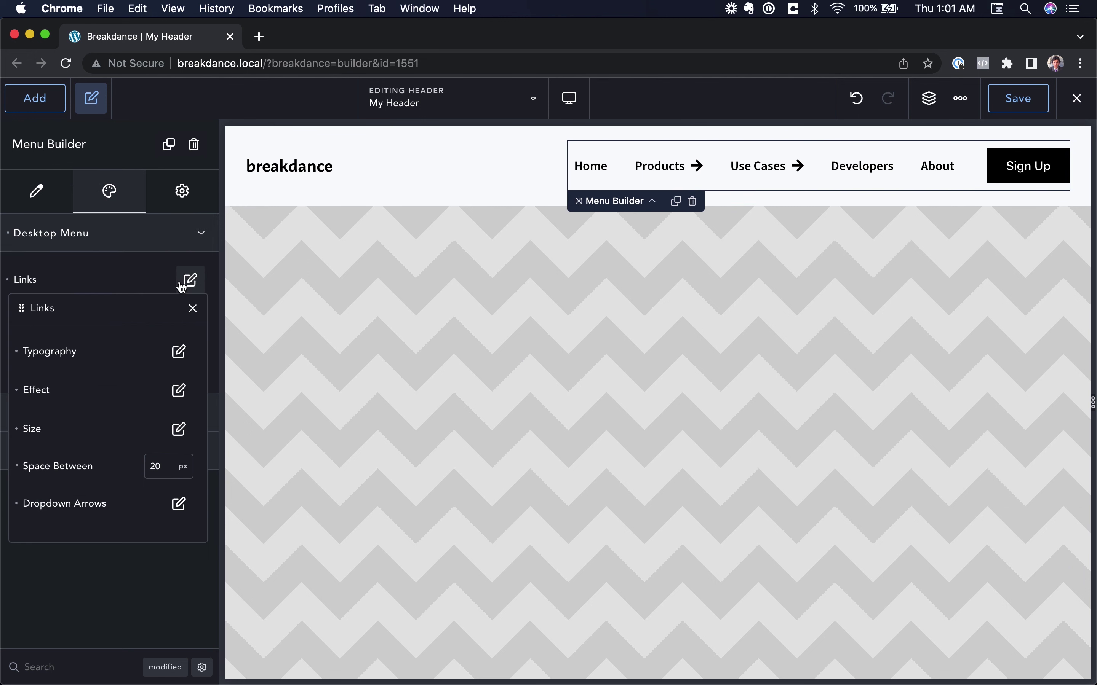
click(181, 504)
scroll(301, 557, down, 3)
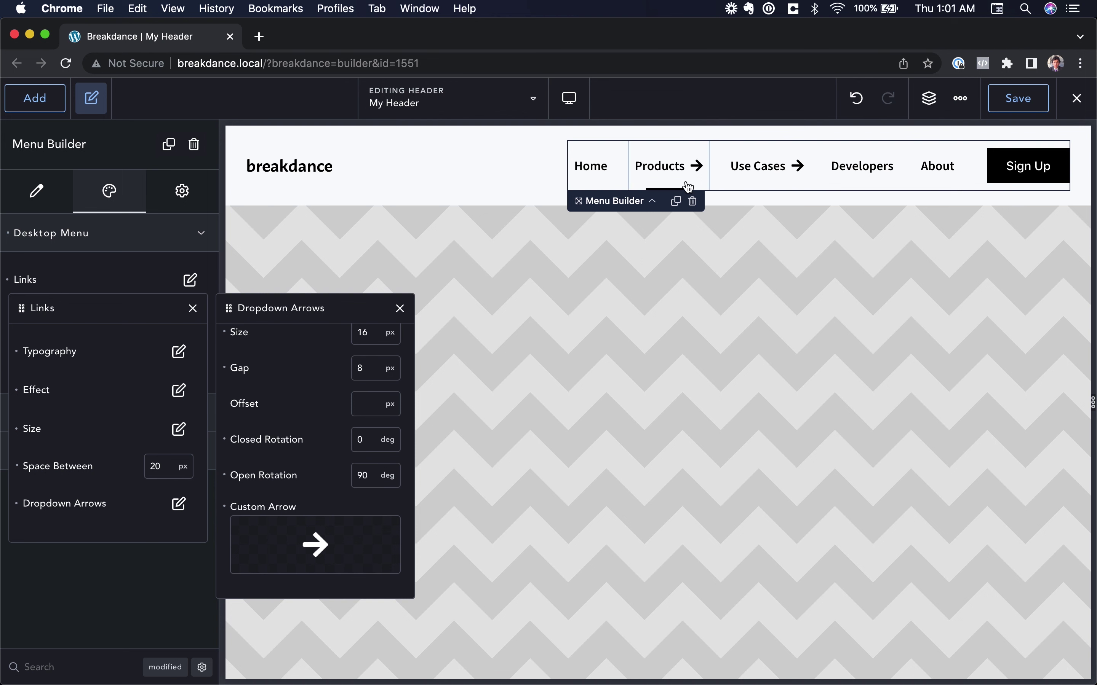
- Select the Products dropdown to check its arrow rotation, and look through its own design and content settings
click(692, 167)
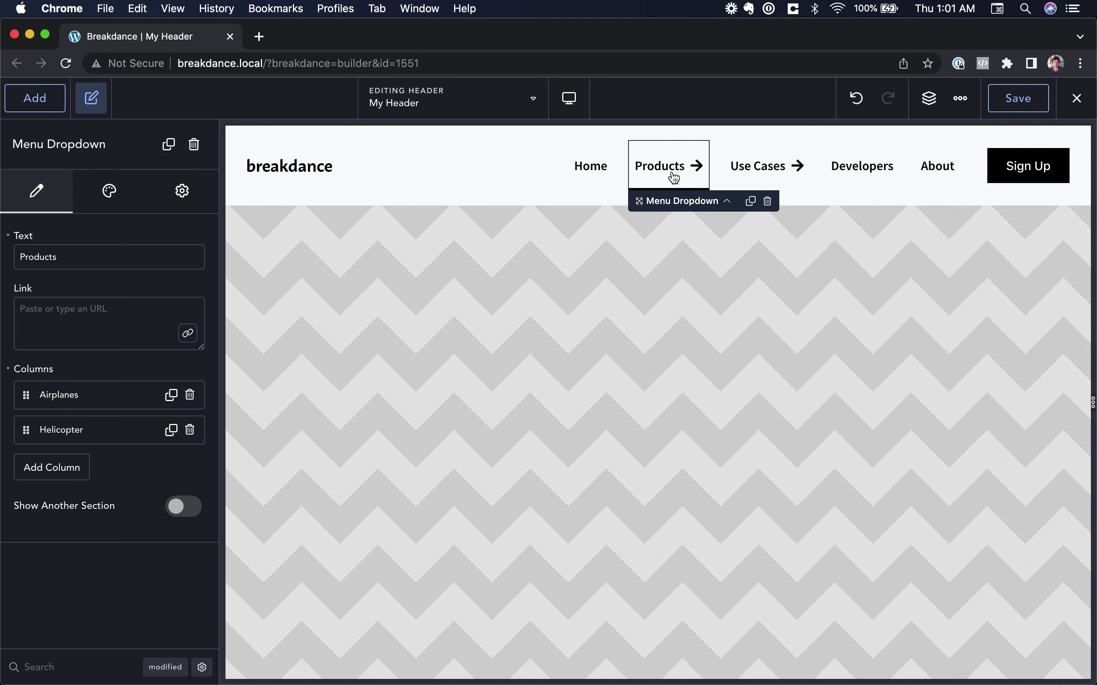
click(110, 189)
click(51, 190)
- Return to the Menu Builder and view the desktop menu's Dropdowns settings
click(728, 204)
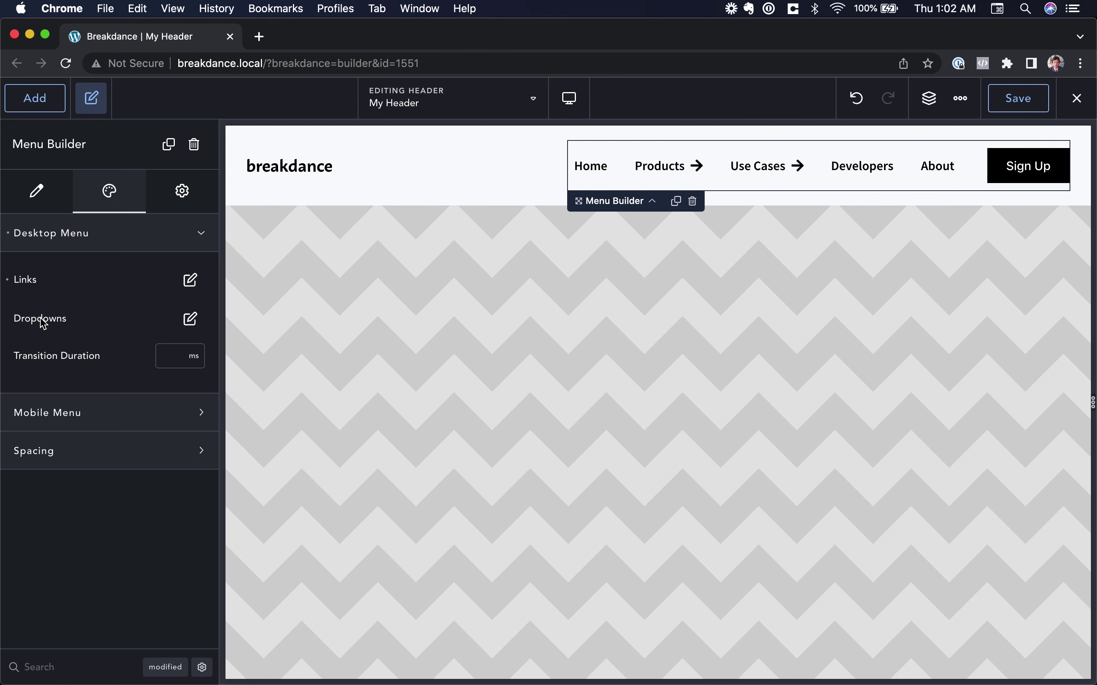
click(191, 318)
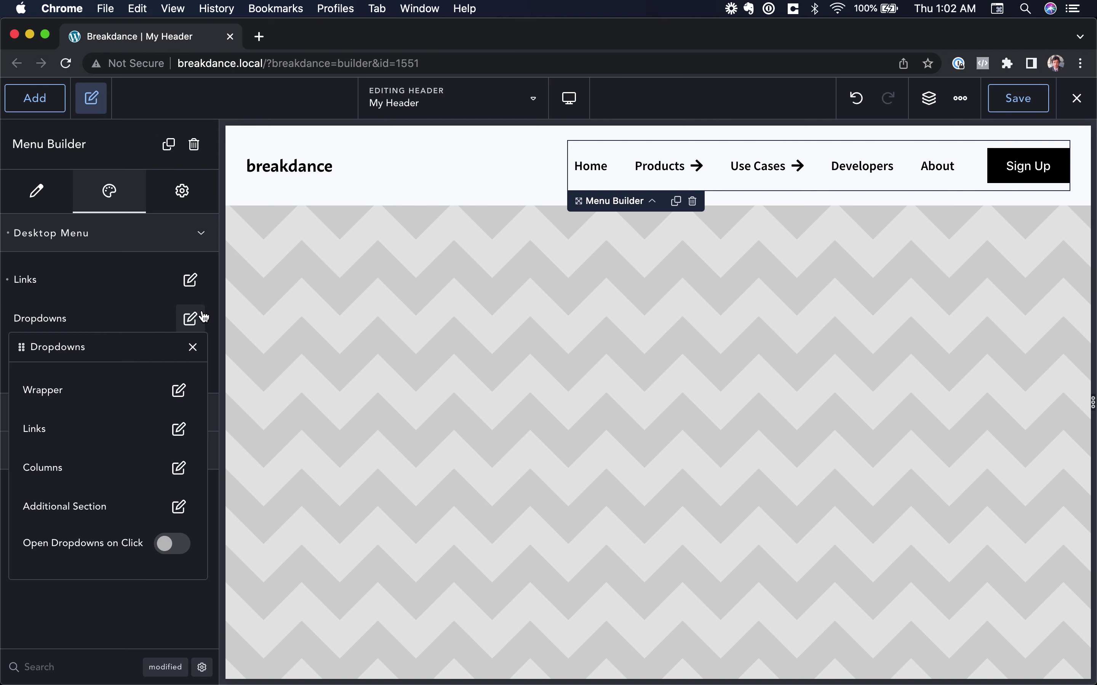
click(203, 317)
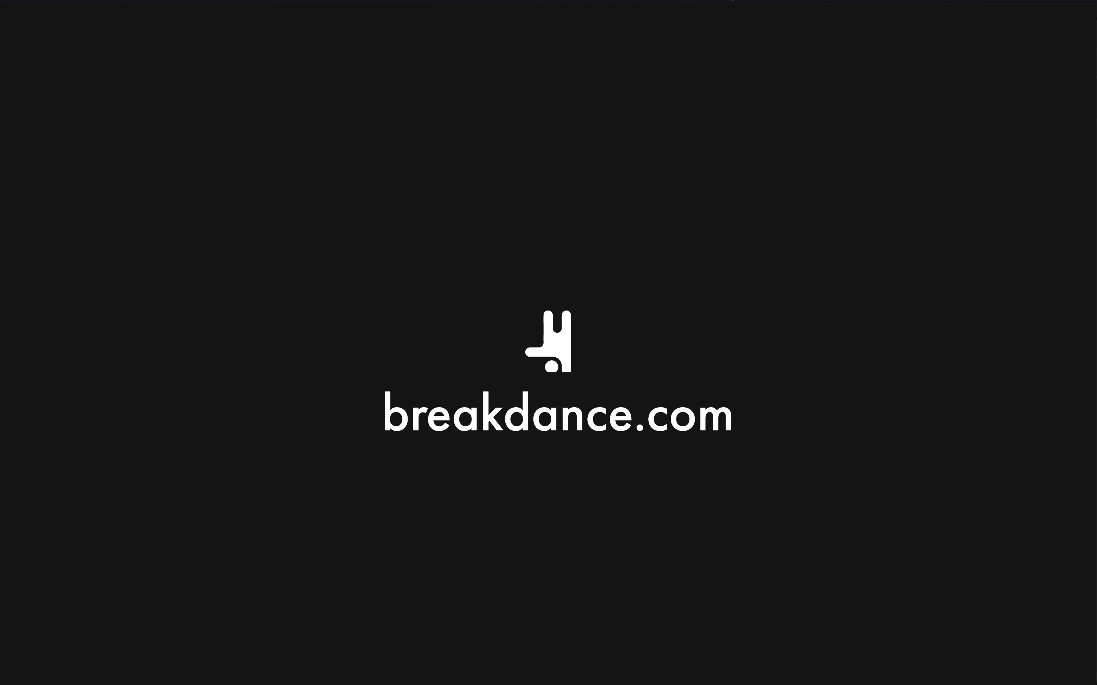